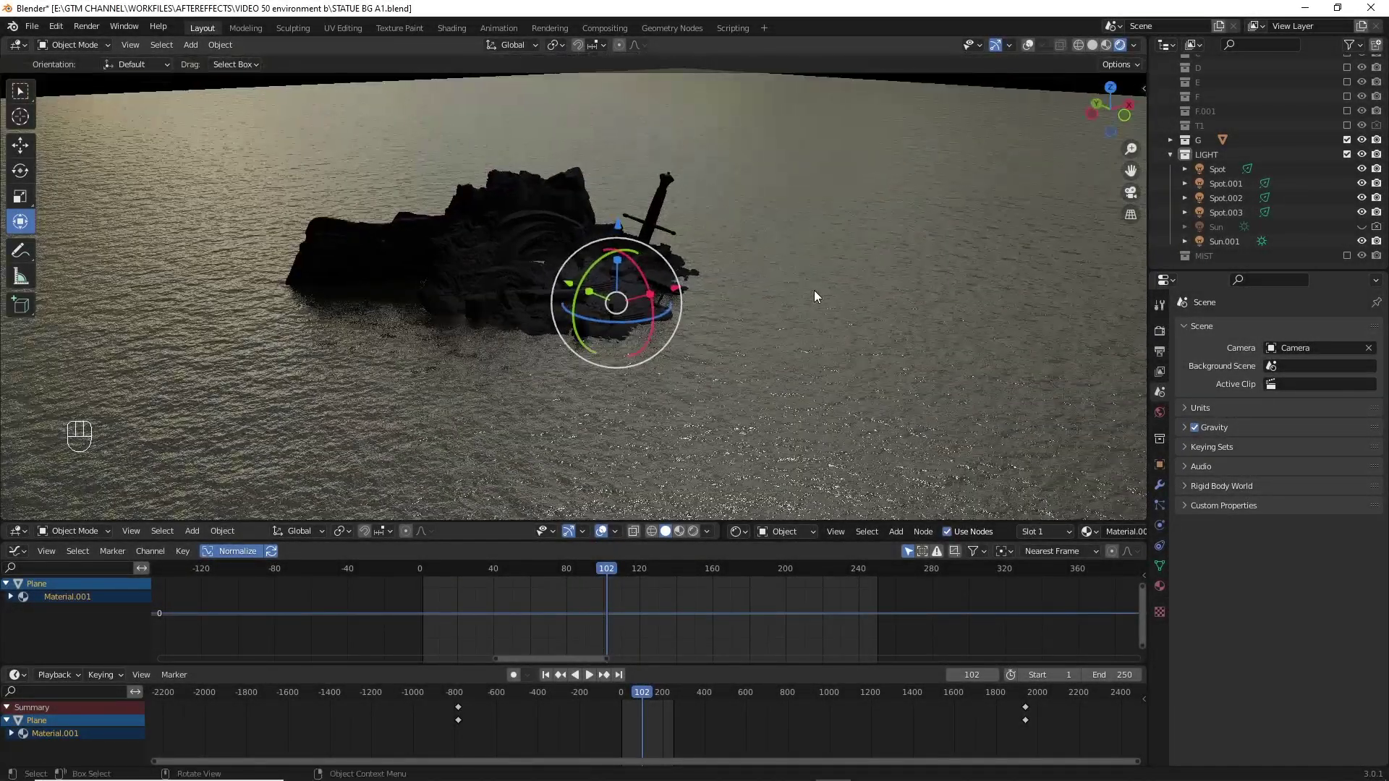
pyautogui.scroll(5, 814, 290)
# Step: Switch the viewport to solid shading and set its Render Pass to Mist for a grayscale depth preview
pyautogui.moveTo(792, 300); pyautogui.dragTo(778, 268, button='middle')
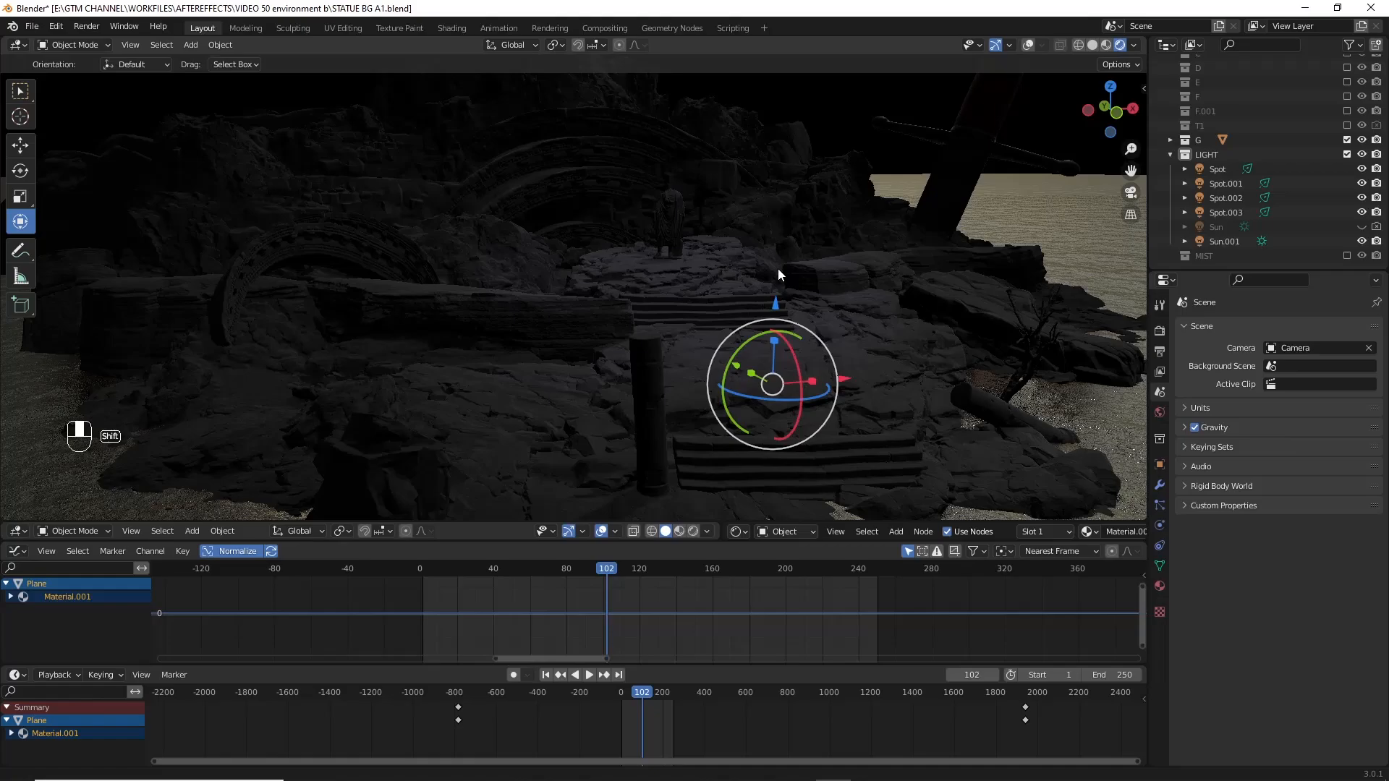
pyautogui.moveTo(927, 304); pyautogui.dragTo(760, 273, button='middle')
pyautogui.click(1136, 45)
pyautogui.click(1093, 44)
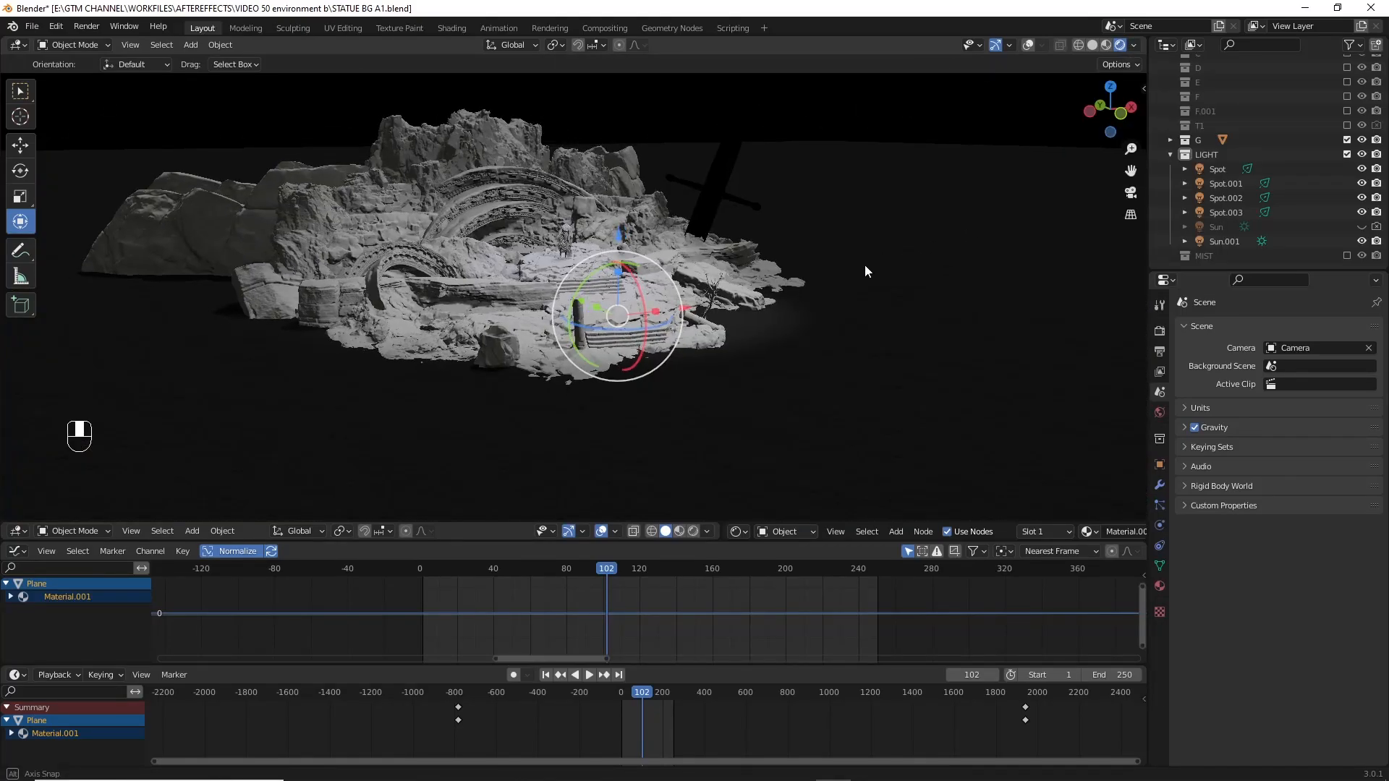
pyautogui.moveTo(864, 265)
pyautogui.mouseDown(button='middle')
pyautogui.moveTo(842, 302)
pyautogui.moveTo(826, 246)
pyautogui.moveTo(849, 230)
pyautogui.moveTo(753, 286)
pyautogui.moveTo(855, 236)
pyautogui.moveTo(822, 226)
pyautogui.moveTo(869, 316)
pyautogui.mouseUp(button='middle')
pyautogui.click(1135, 44)
pyautogui.click(1110, 166)
# Step: Maximize the 3D viewport to fill the Blender window
pyautogui.hotkey('ctrl', 'space')
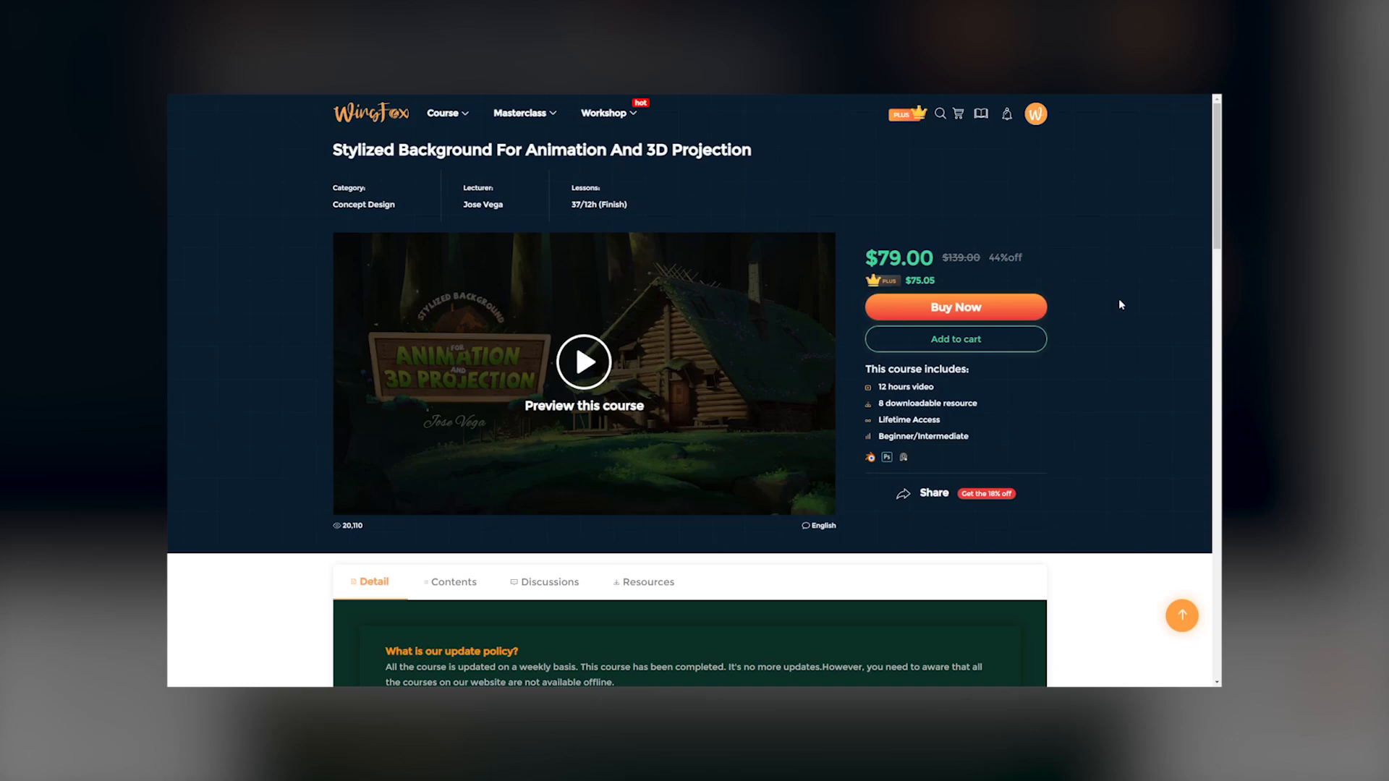
pyautogui.scroll(-3, 1170, 294)
pyautogui.scroll(-3, 1171, 294)
pyautogui.scroll(-3, 1170, 293)
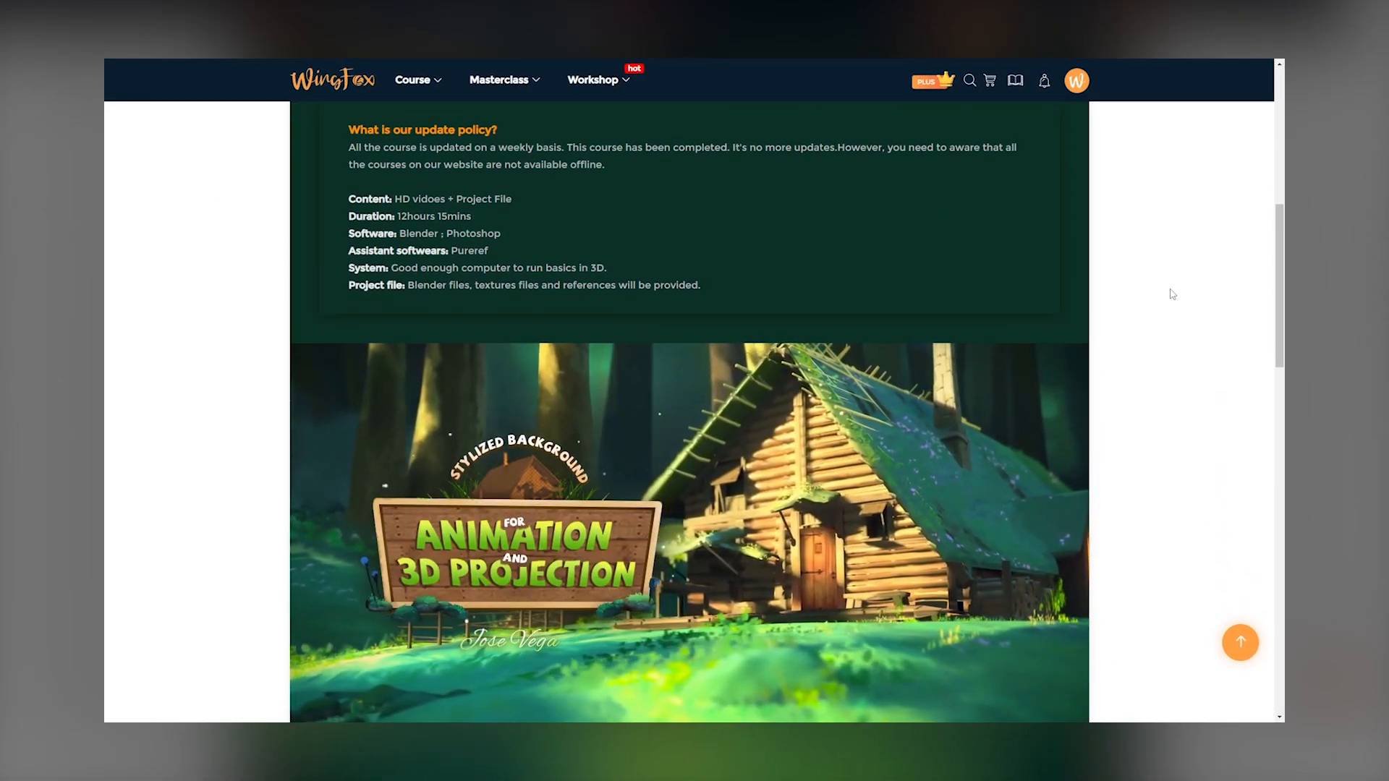
pyautogui.scroll(-2, 1170, 293)
pyautogui.scroll(-4, 1170, 293)
pyautogui.scroll(-3, 1170, 293)
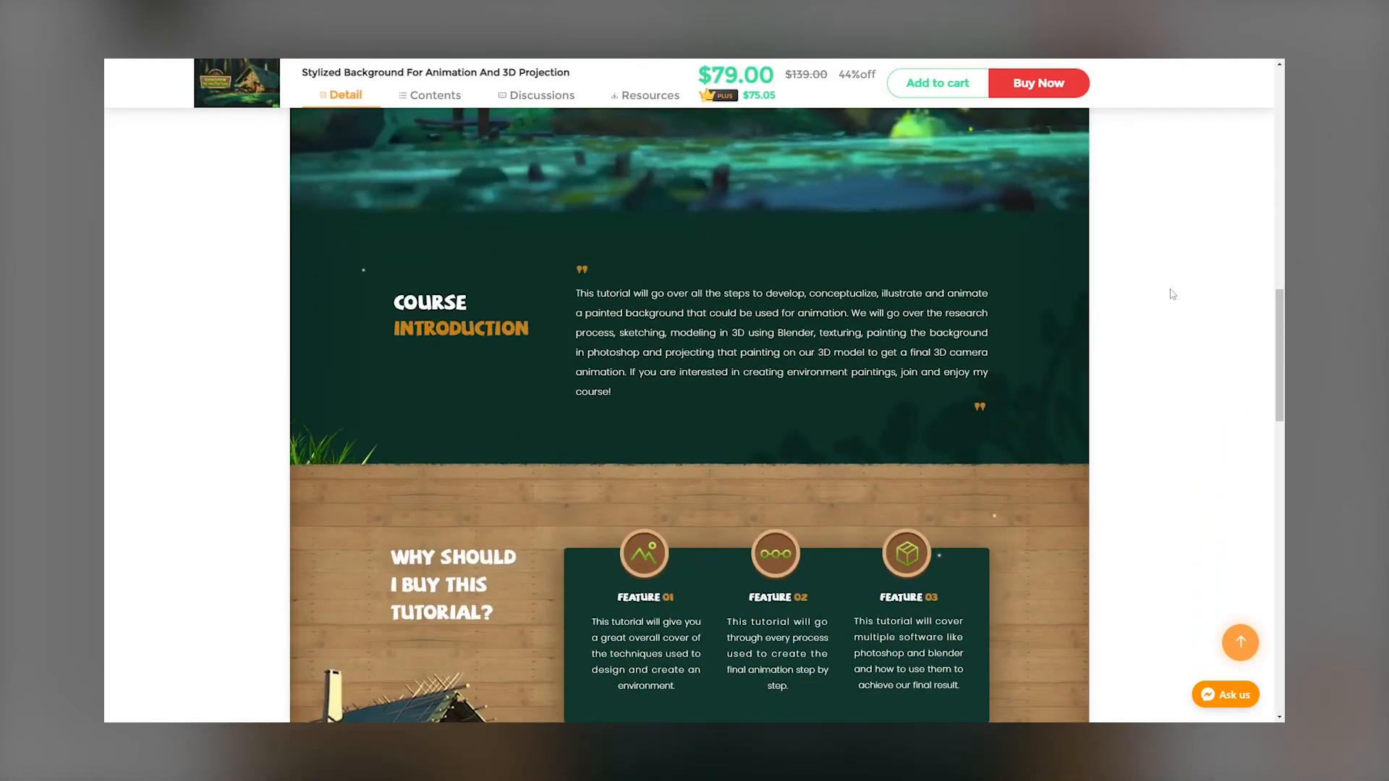
pyautogui.scroll(-3, 1170, 294)
pyautogui.scroll(-3, 1170, 294)
pyautogui.scroll(-4, 1171, 293)
pyautogui.scroll(-3, 1170, 294)
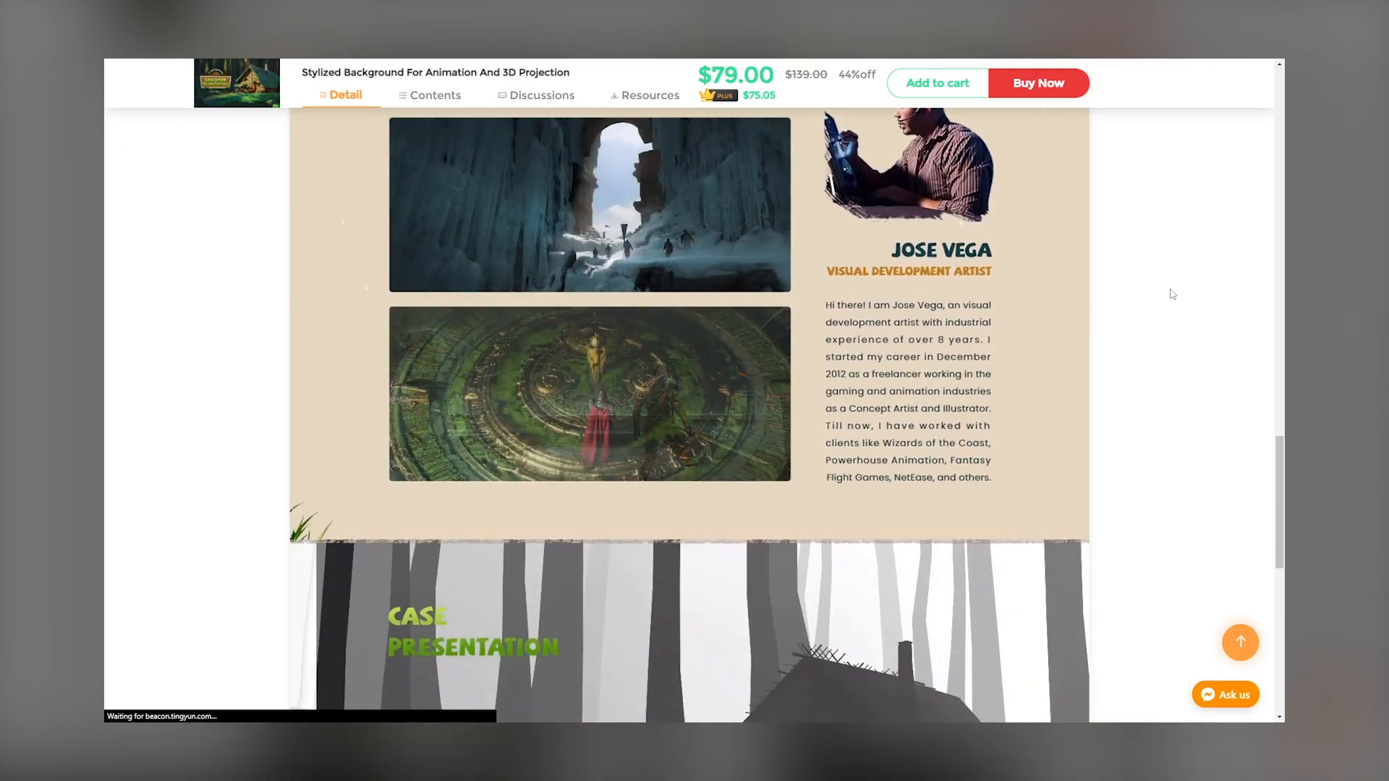
pyautogui.scroll(-4, 1170, 293)
pyautogui.scroll(-4, 1171, 294)
pyautogui.scroll(-3, 1170, 293)
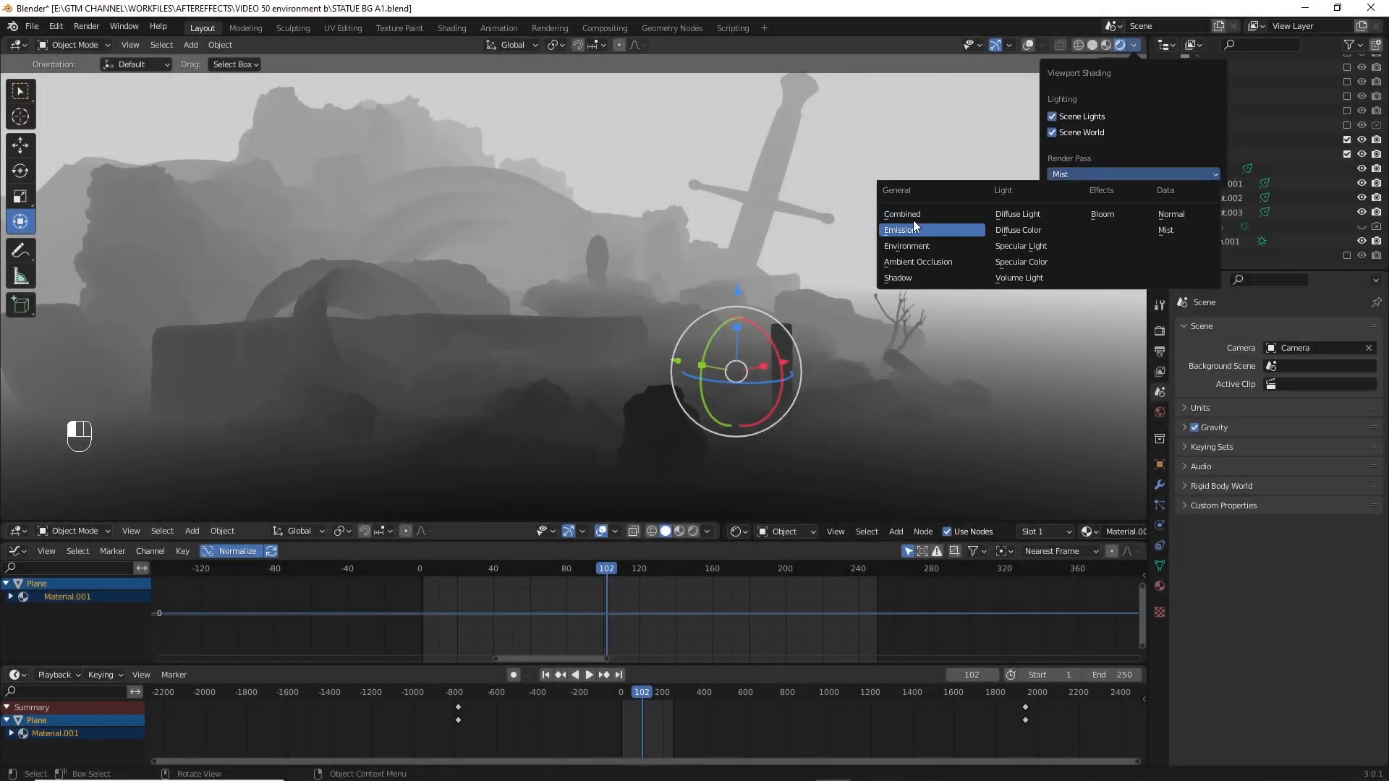
# Step: Set Render Pass back to Combined and start moving Plane.003 up above the island
pyautogui.click(913, 214)
pyautogui.moveTo(859, 282); pyautogui.dragTo(833, 292, button='middle')
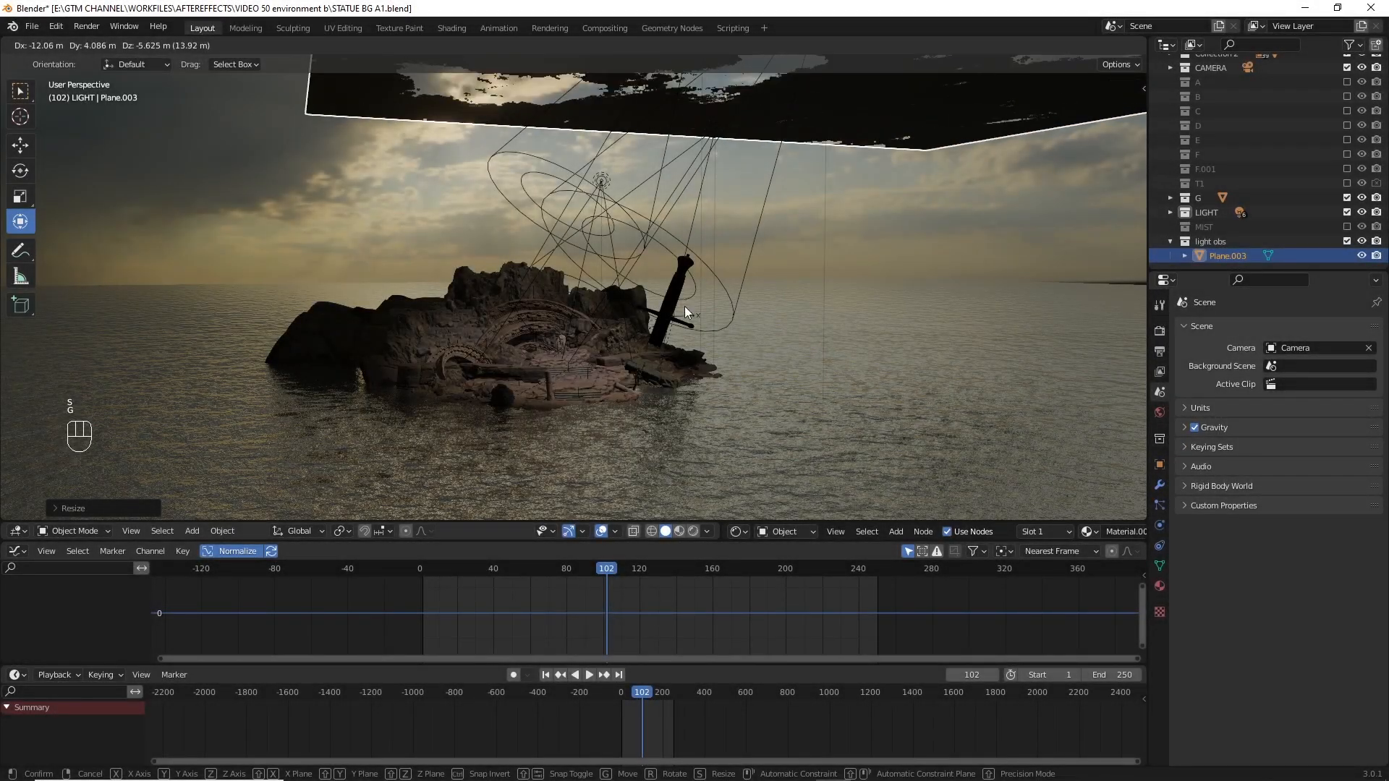
pyautogui.moveTo(695, 283)
pyautogui.mouseDown(button='middle')
pyautogui.moveTo(795, 339)
pyautogui.moveTo(780, 234)
pyautogui.moveTo(749, 239)
pyautogui.mouseUp(button='middle')
pyautogui.press('g')
pyautogui.press('g')
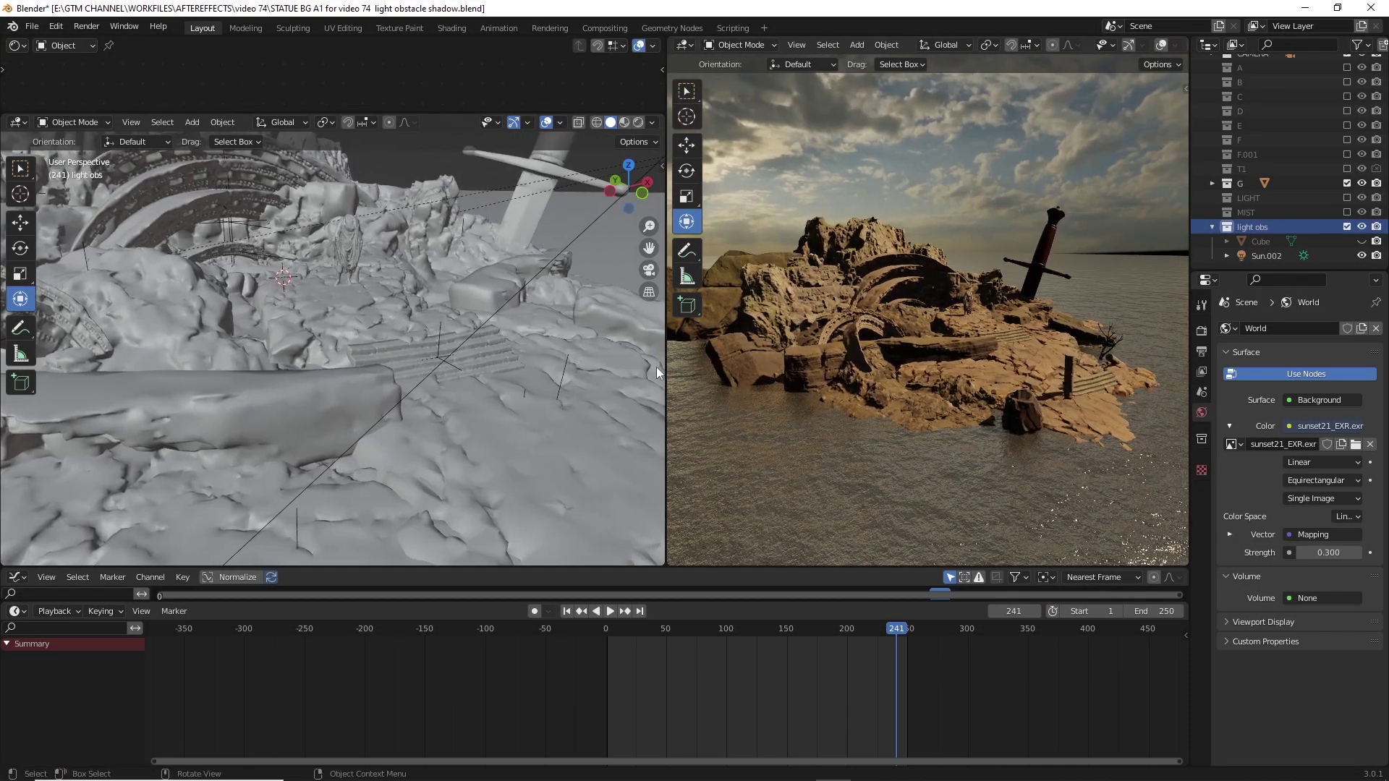
pyautogui.scroll(-5, 413, 372)
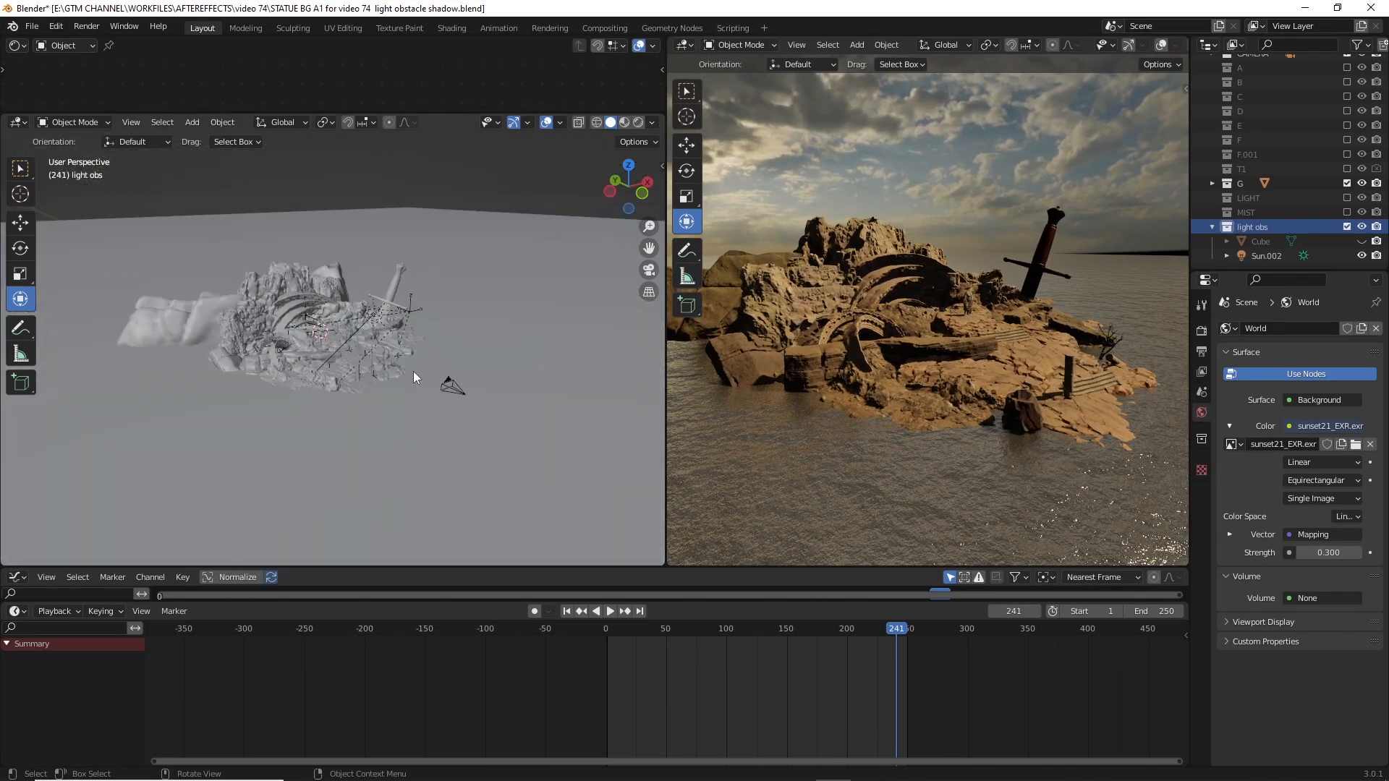
pyautogui.scroll(5, 404, 366)
# Step: Add a new mesh plane and scale it up large over the scene
pyautogui.hotkey('shift', 'a')
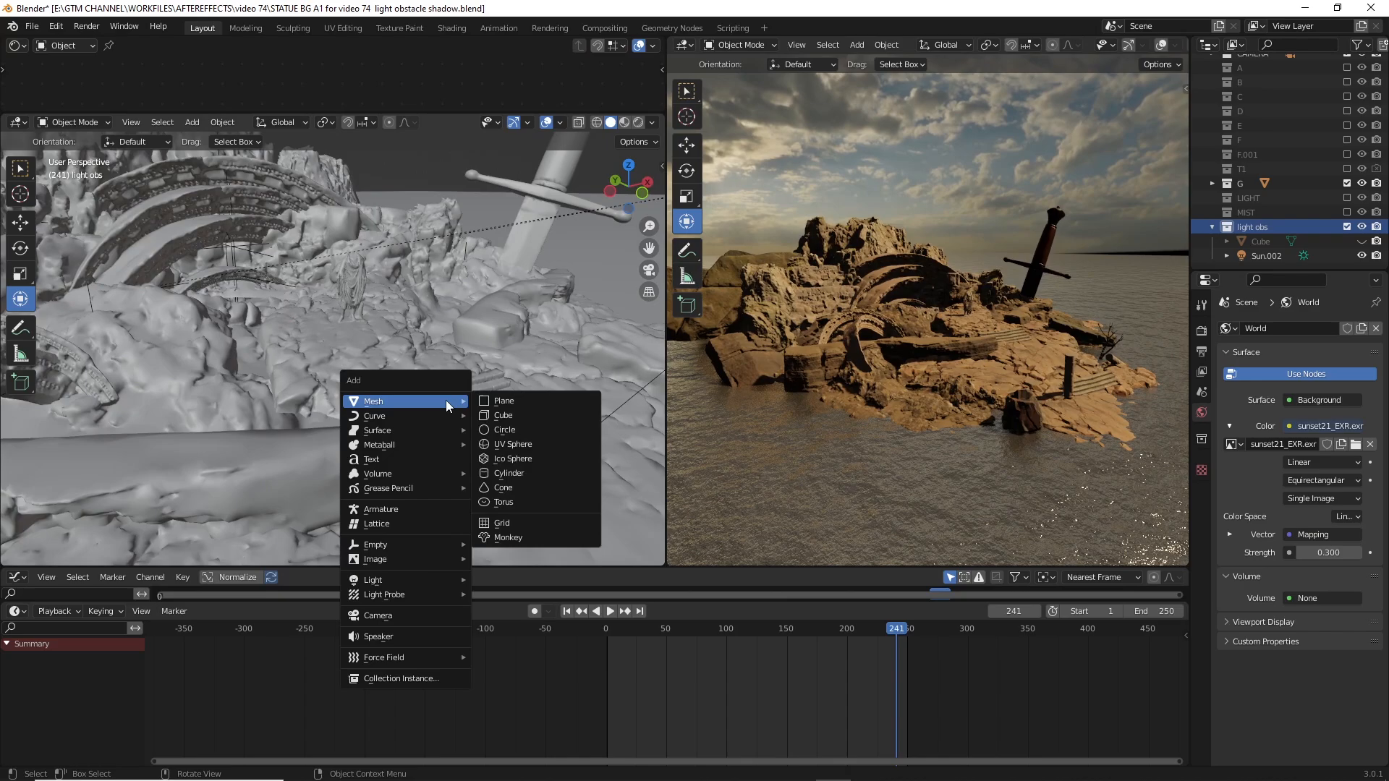
pyautogui.click(543, 401)
pyautogui.scroll(-5, 505, 396)
pyautogui.scroll(3, 418, 368)
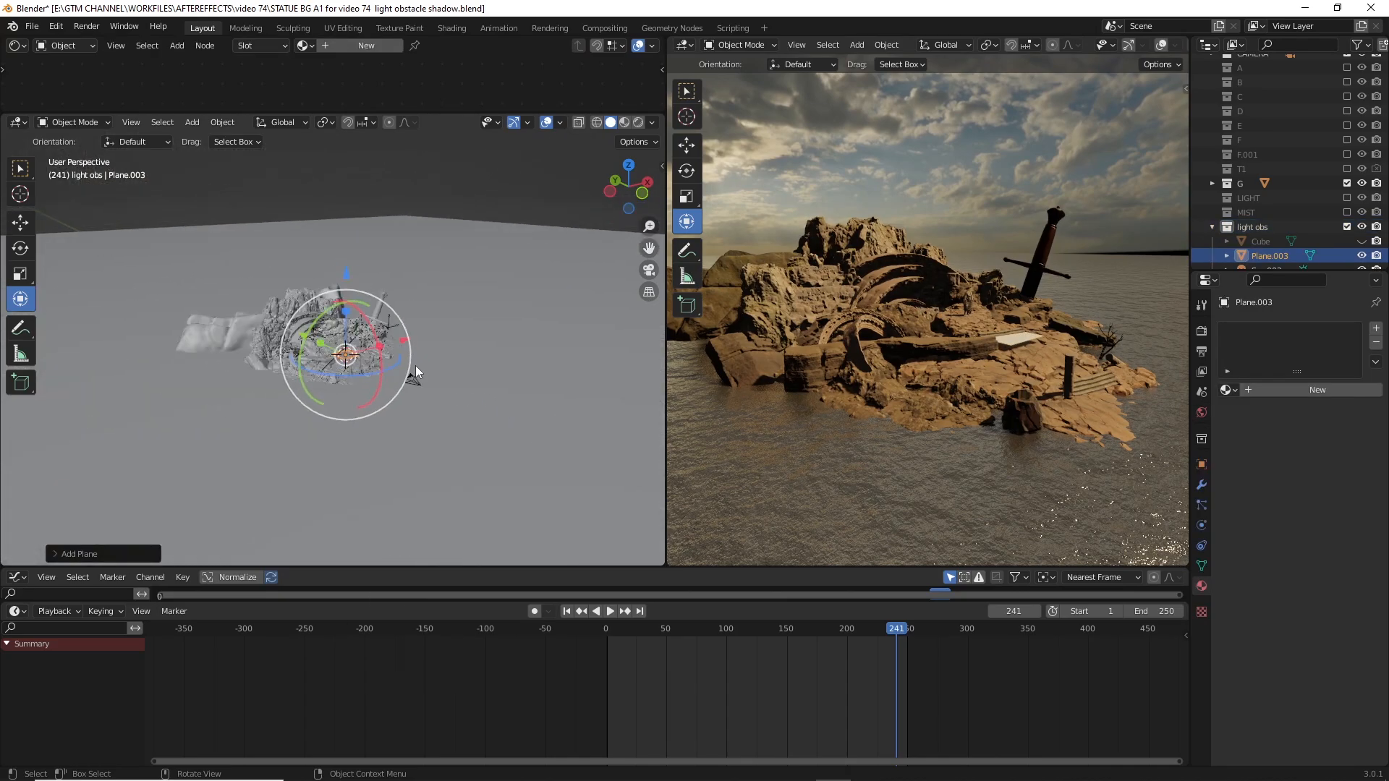
pyautogui.scroll(4, 428, 375)
pyautogui.scroll(-4, 444, 388)
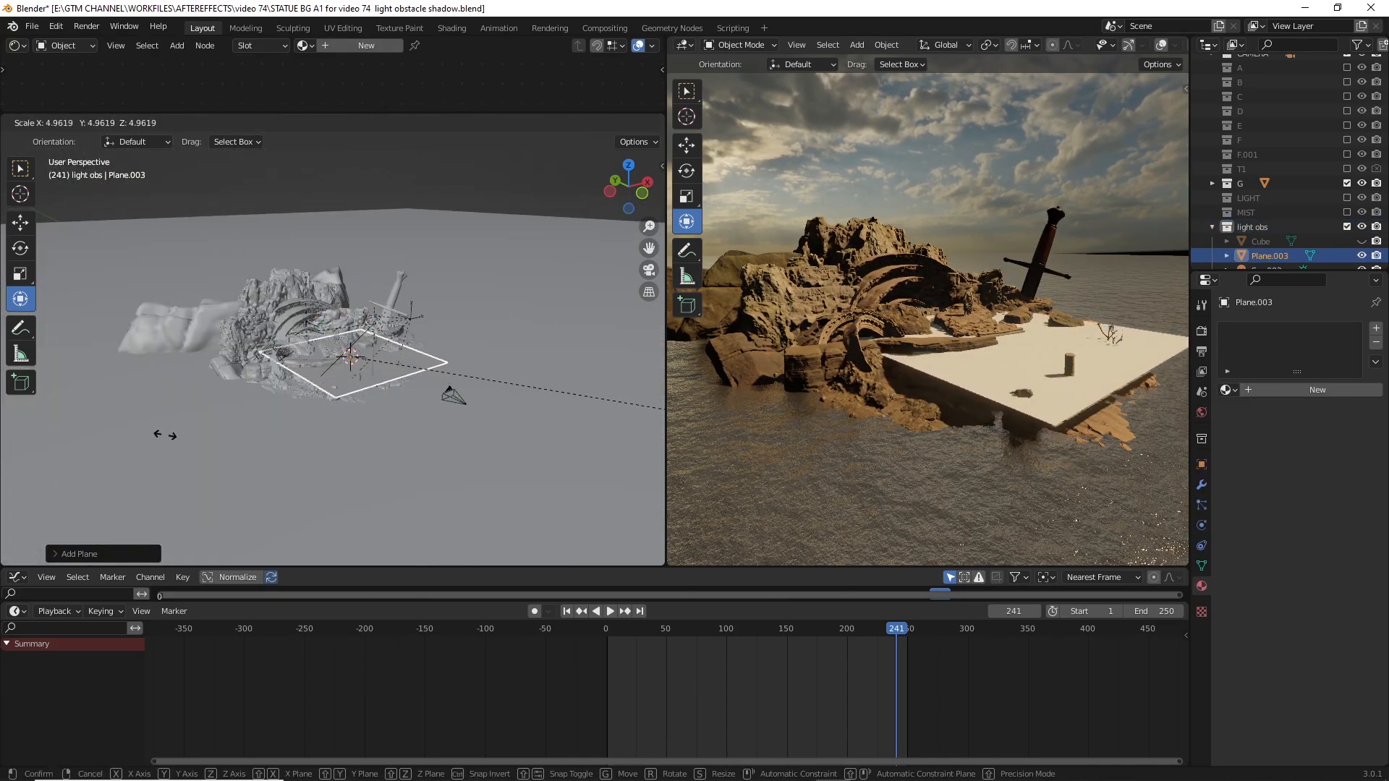
pyautogui.click(508, 434)
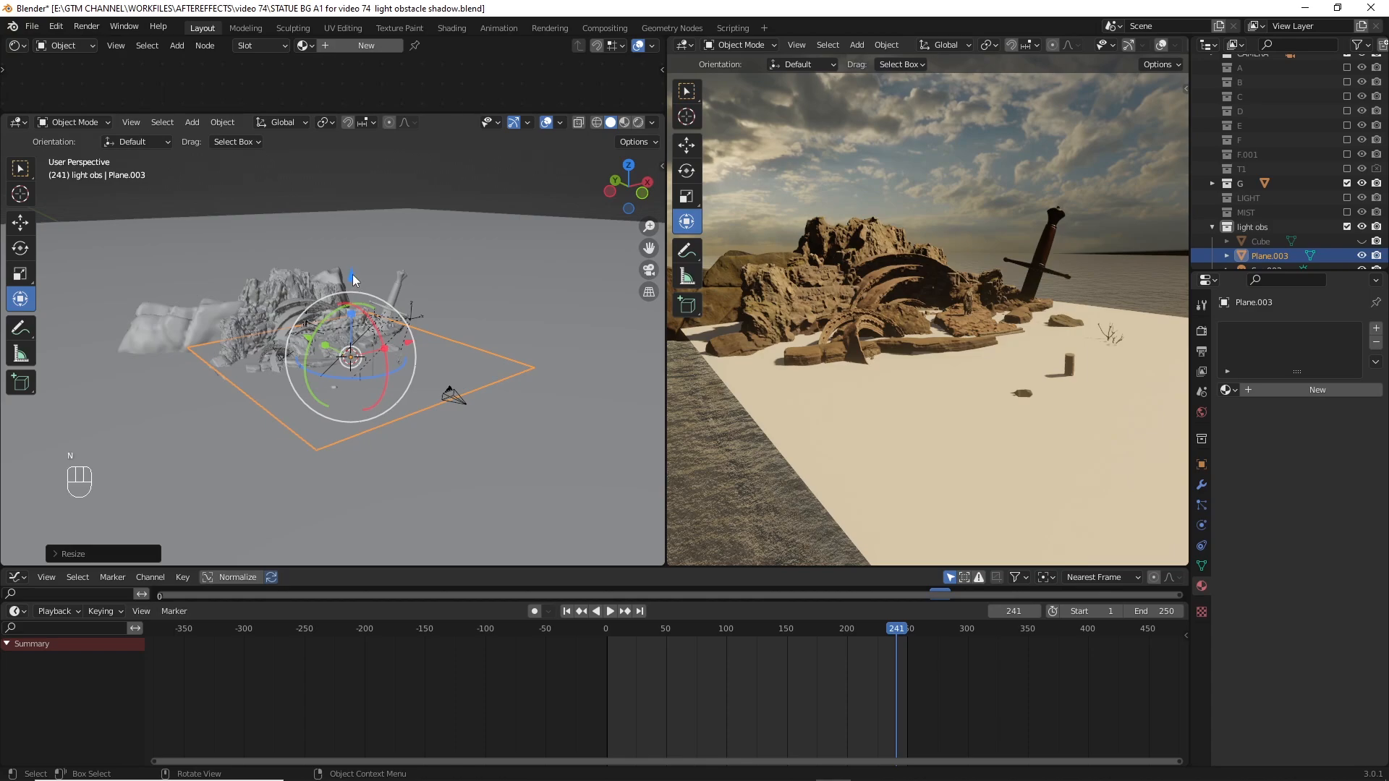
# Step: Raise the plane straight up along Z above the rocks and enlarge the Shader Editor area
pyautogui.press('g')
pyautogui.press('z')
pyautogui.click(514, 354)
pyautogui.moveTo(508, 354)
pyautogui.keyDown('shift'); pyautogui.mouseDown(button='middle')
pyautogui.moveTo(513, 324)
pyautogui.moveTo(509, 363)
pyautogui.mouseUp(button='middle'); pyautogui.keyUp('shift')
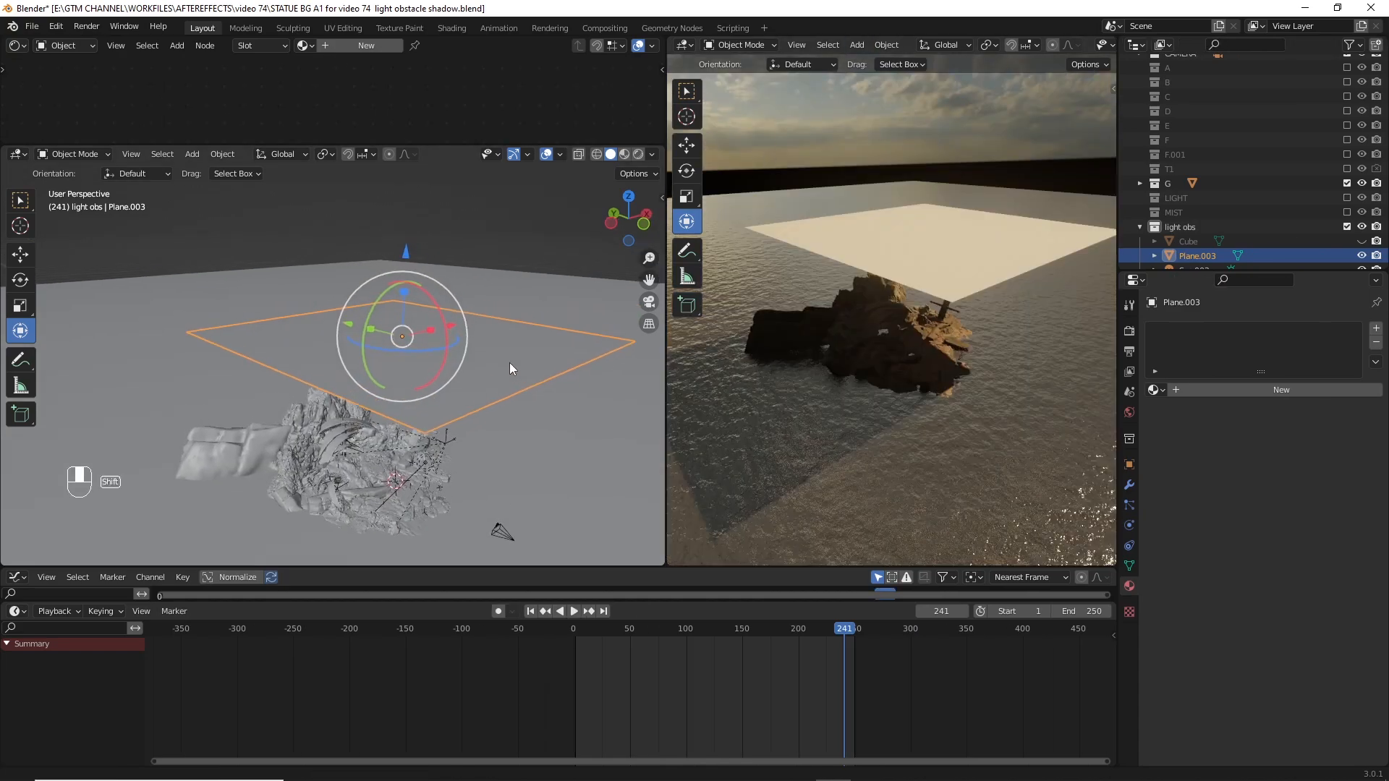
pyautogui.moveTo(457, 141); pyautogui.dragTo(477, 389)
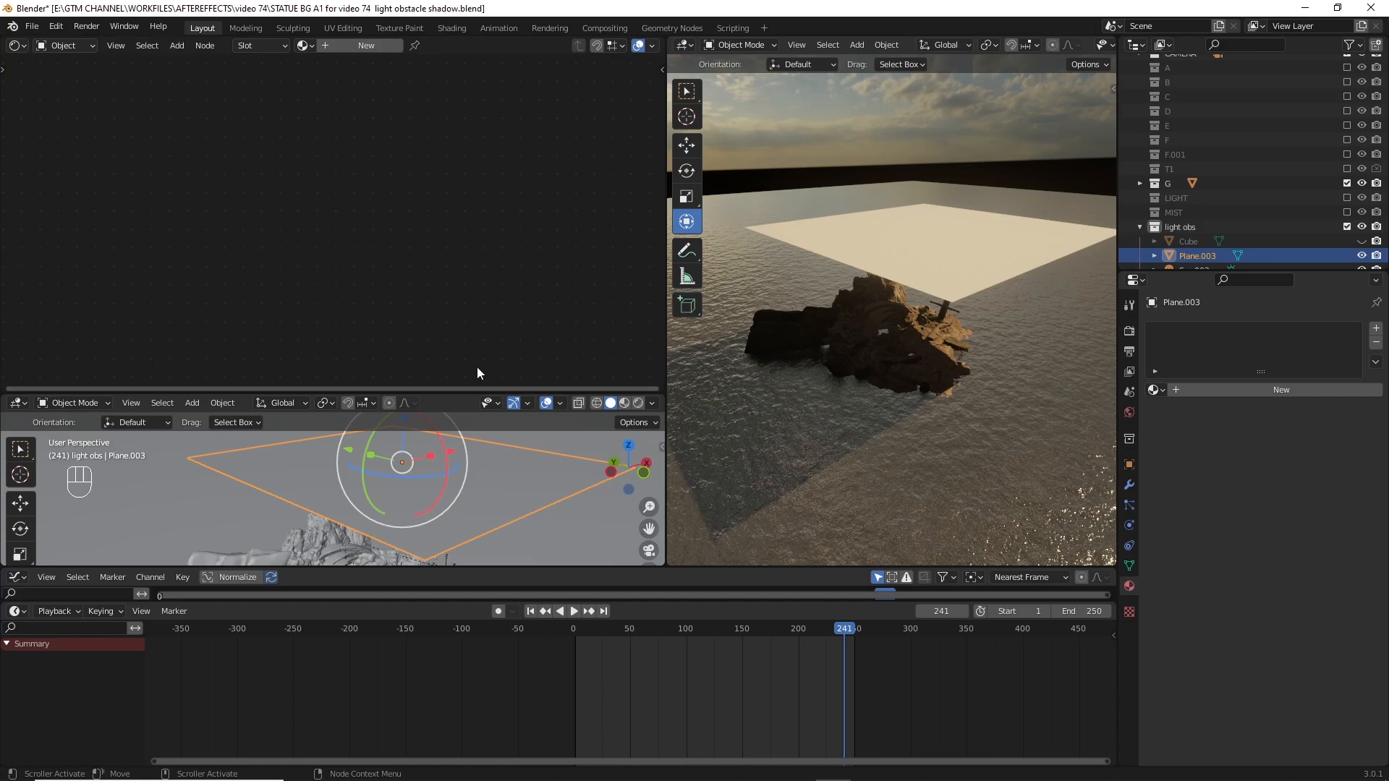
# Step: Create a new material for the plane and centre its nodes in the Shader Editor
pyautogui.click(357, 45)
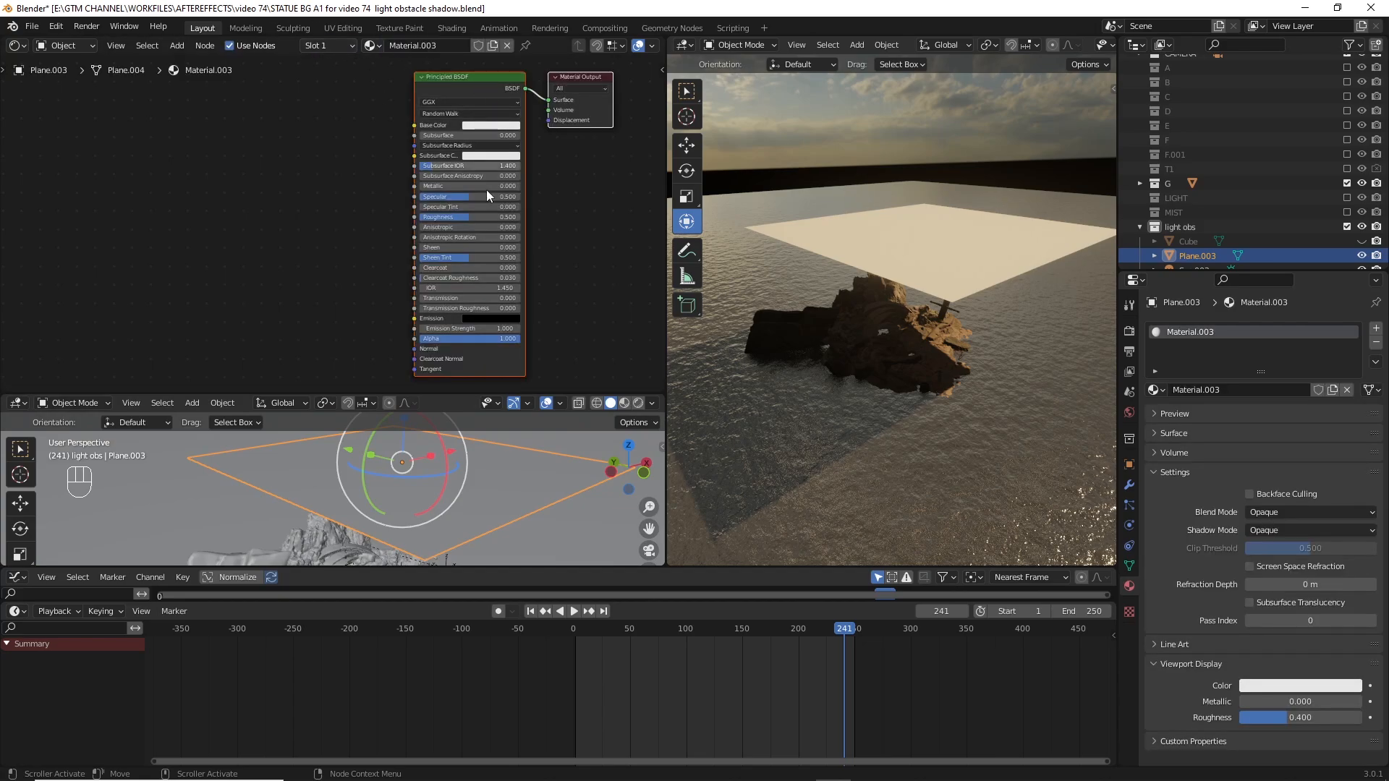
pyautogui.hotkey('ctrl', 'space')
pyautogui.scroll(-2, 828, 290)
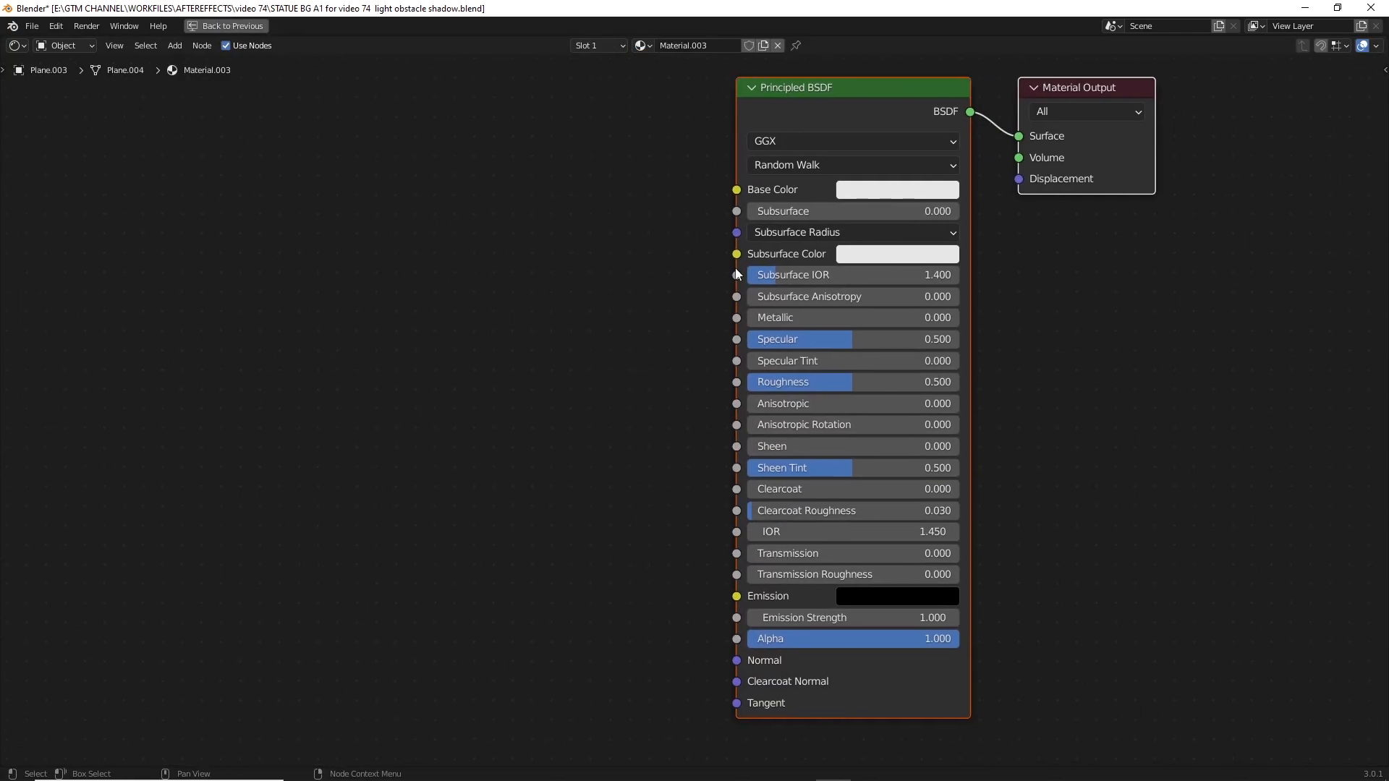
pyautogui.moveTo(735, 268); pyautogui.dragTo(817, 268, button='middle')
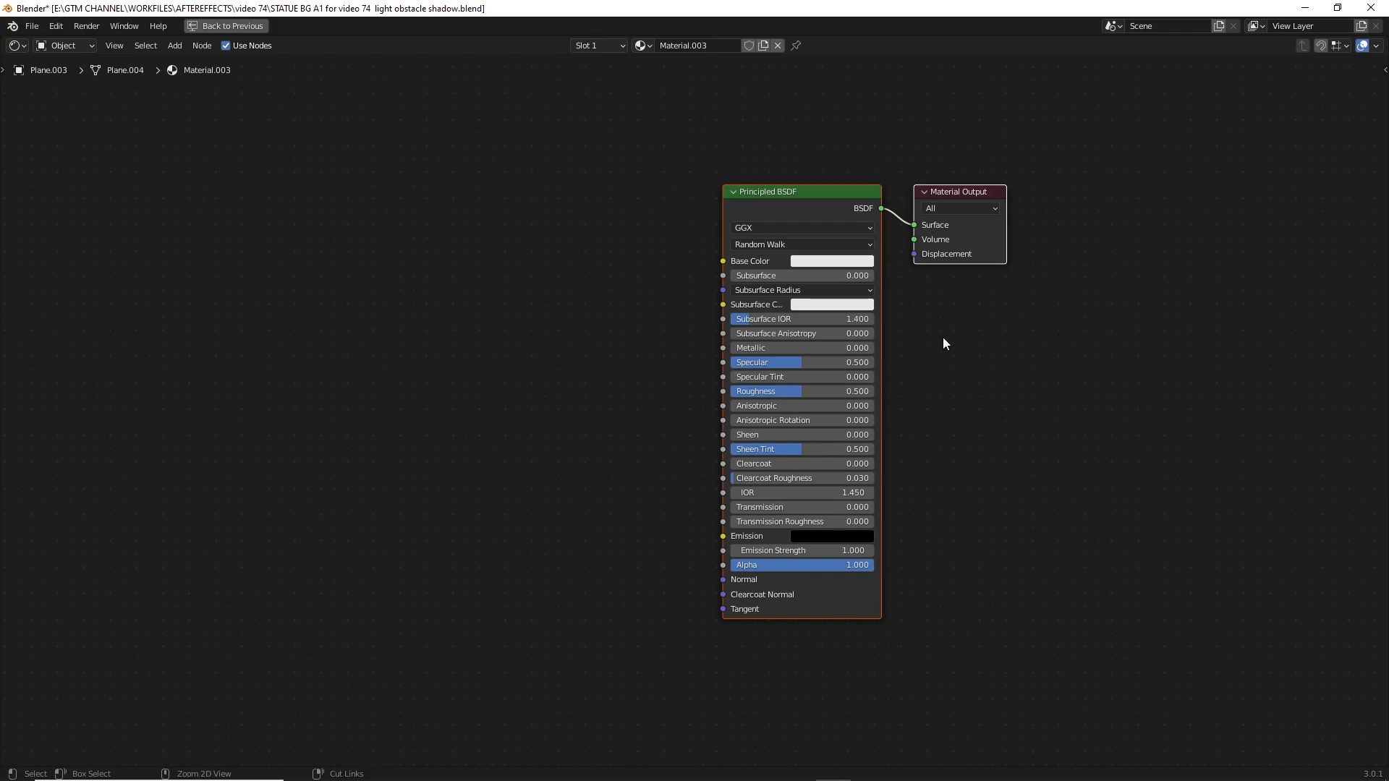
pyautogui.hotkey('ctrl', 'space')
pyautogui.scroll(2, 325, 237)
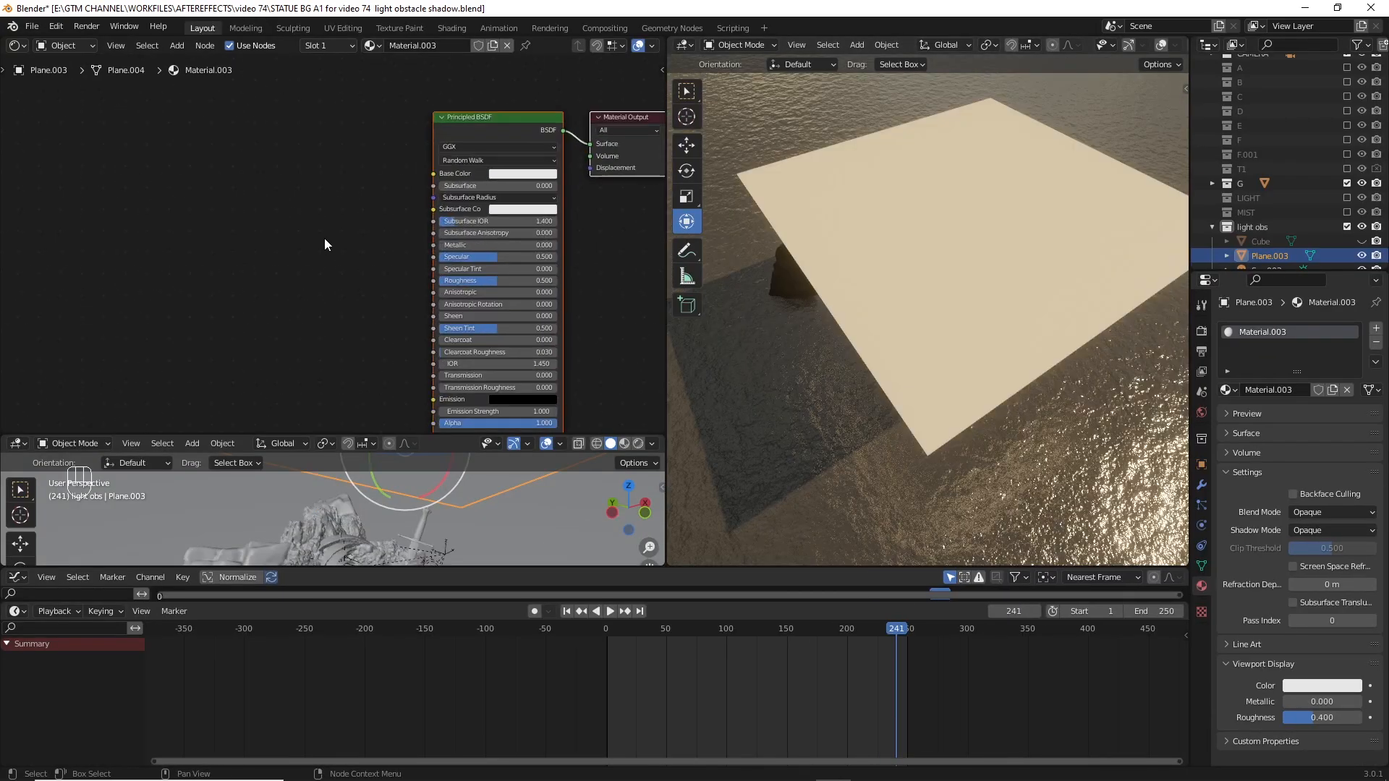
# Step: Add a Noise Texture feeding a ColorRamp, with the ramp's Color wired into the Principled BSDF Base Color
pyautogui.hotkey('shift', 'a')
pyautogui.click(317, 216)
pyautogui.write('noise')
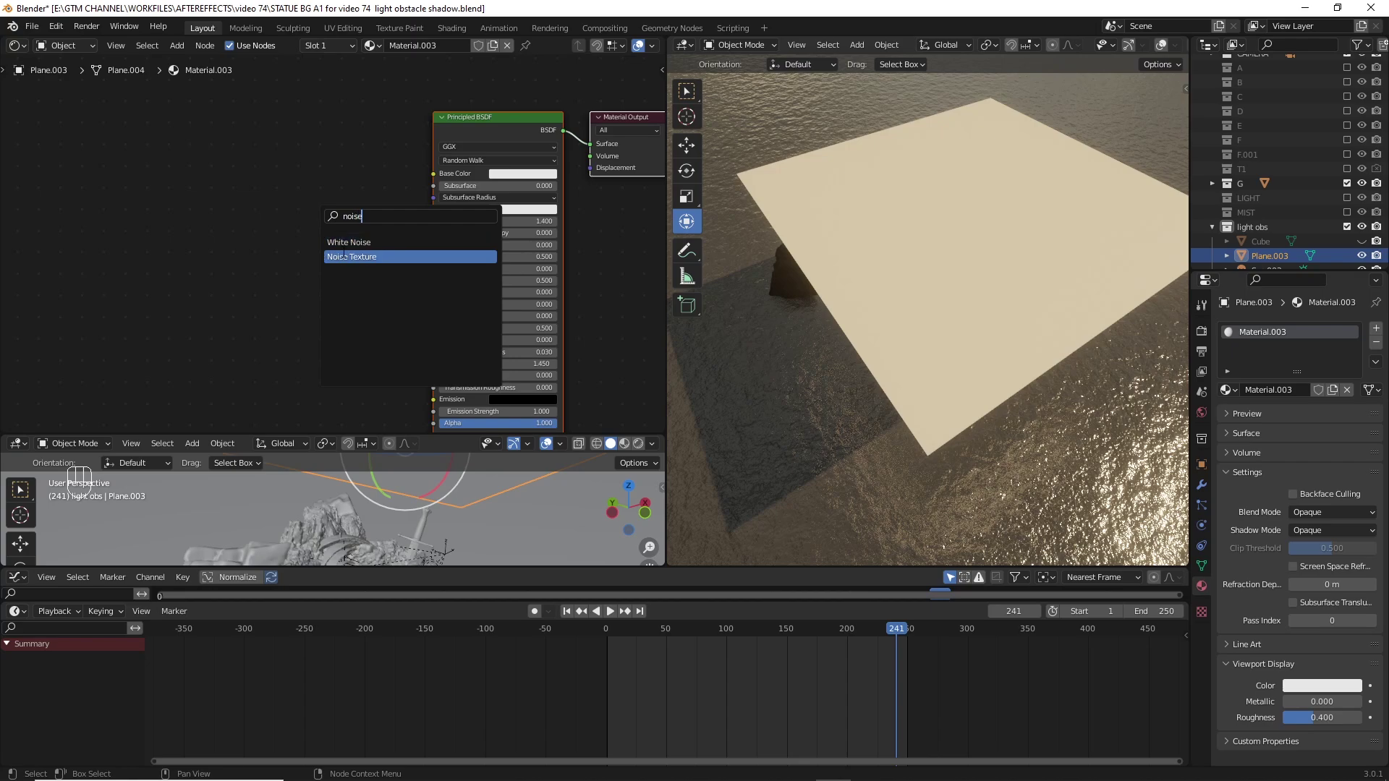
pyautogui.press('Return')
pyautogui.click(179, 185)
pyautogui.hotkey('shift', 'a')
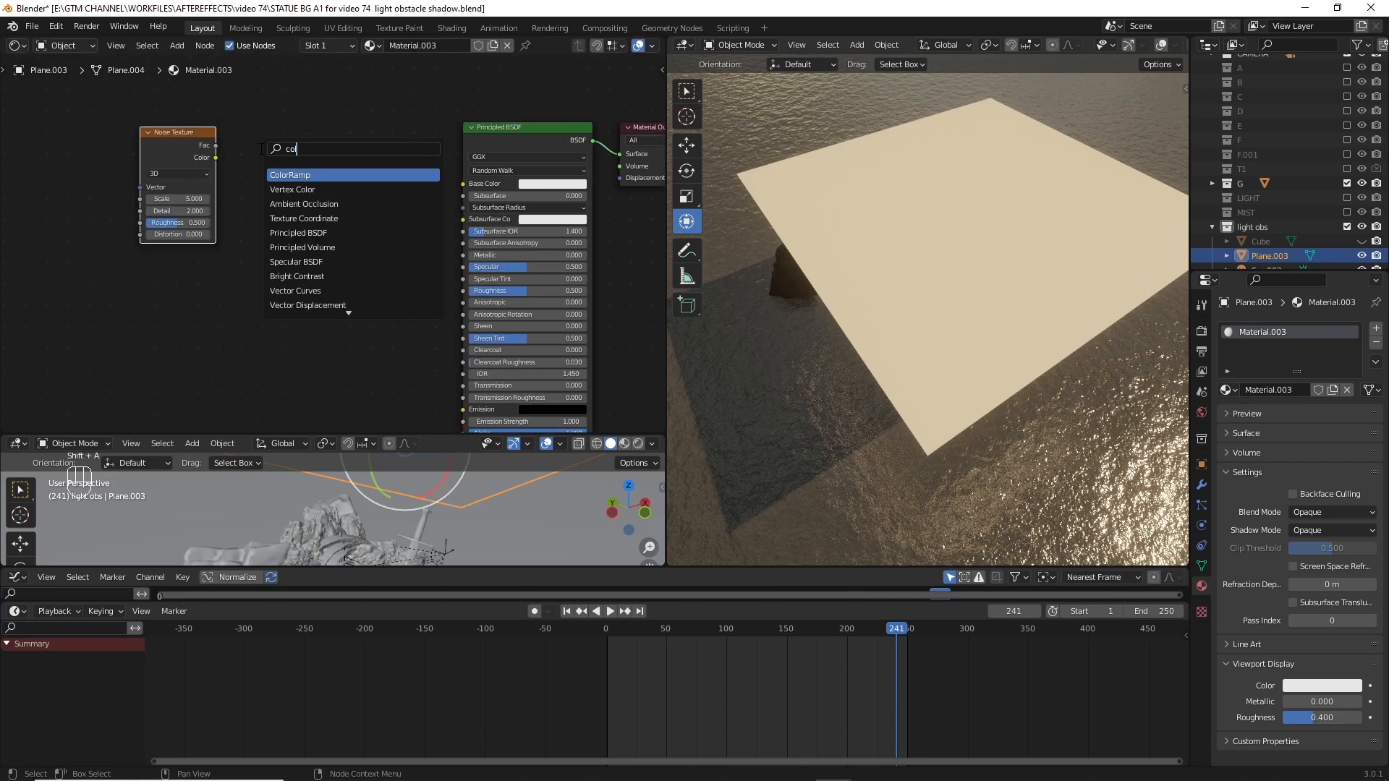
pyautogui.write('color')
pyautogui.press('Return')
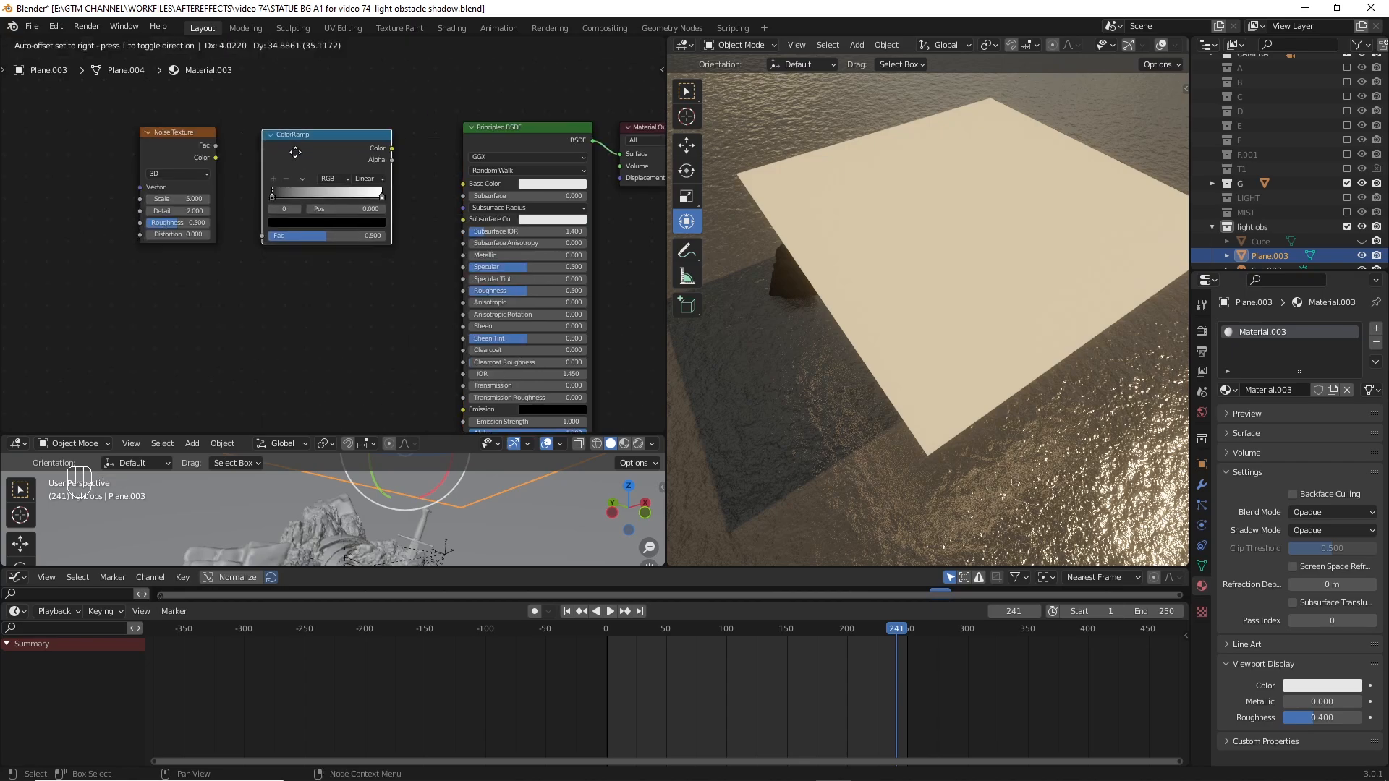
pyautogui.moveTo(215, 156); pyautogui.dragTo(265, 234)
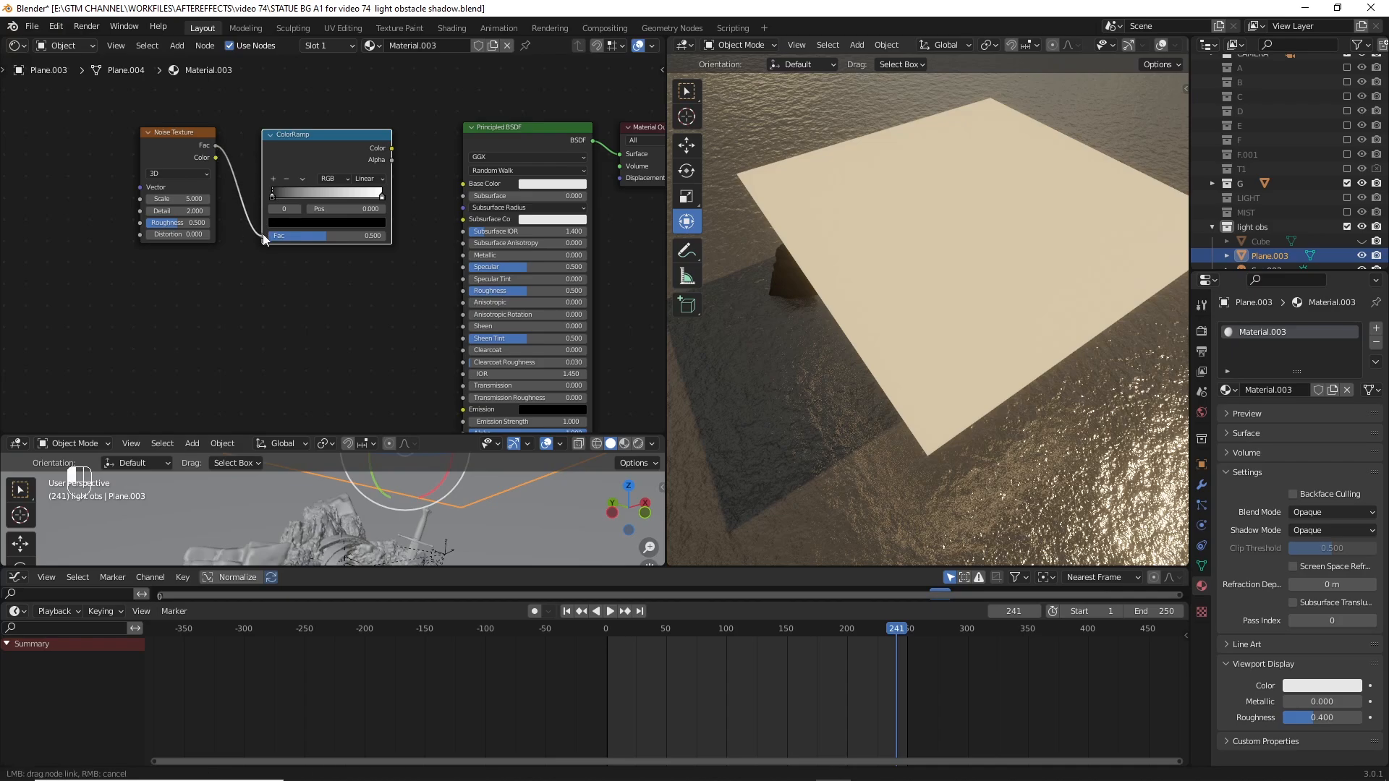
pyautogui.moveTo(463, 182); pyautogui.dragTo(465, 183)
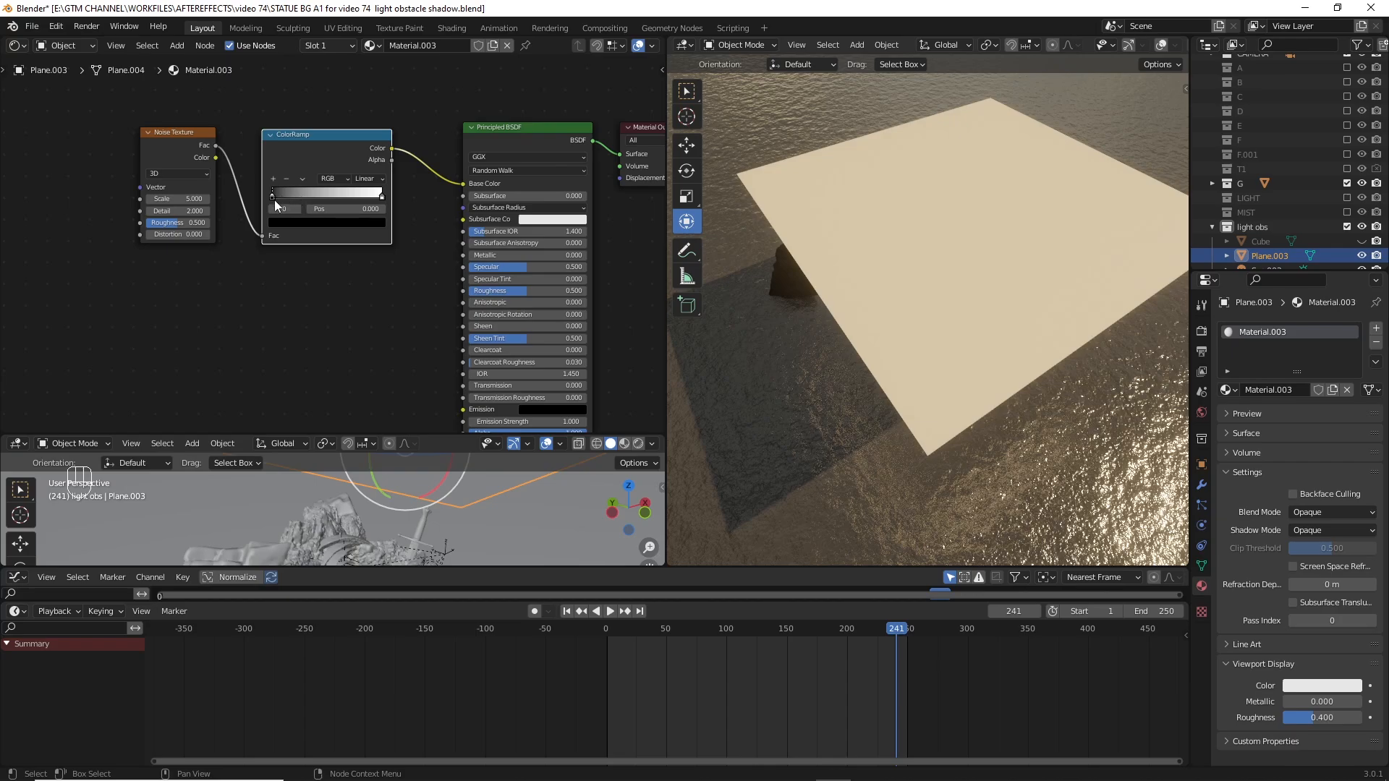
# Step: Set the noise Scale to 3.300 and push the ramp's black stop to 0.345 for darker cloud patches
pyautogui.moveTo(272, 199); pyautogui.dragTo(338, 196)
pyautogui.click(381, 195)
pyautogui.write('3.')
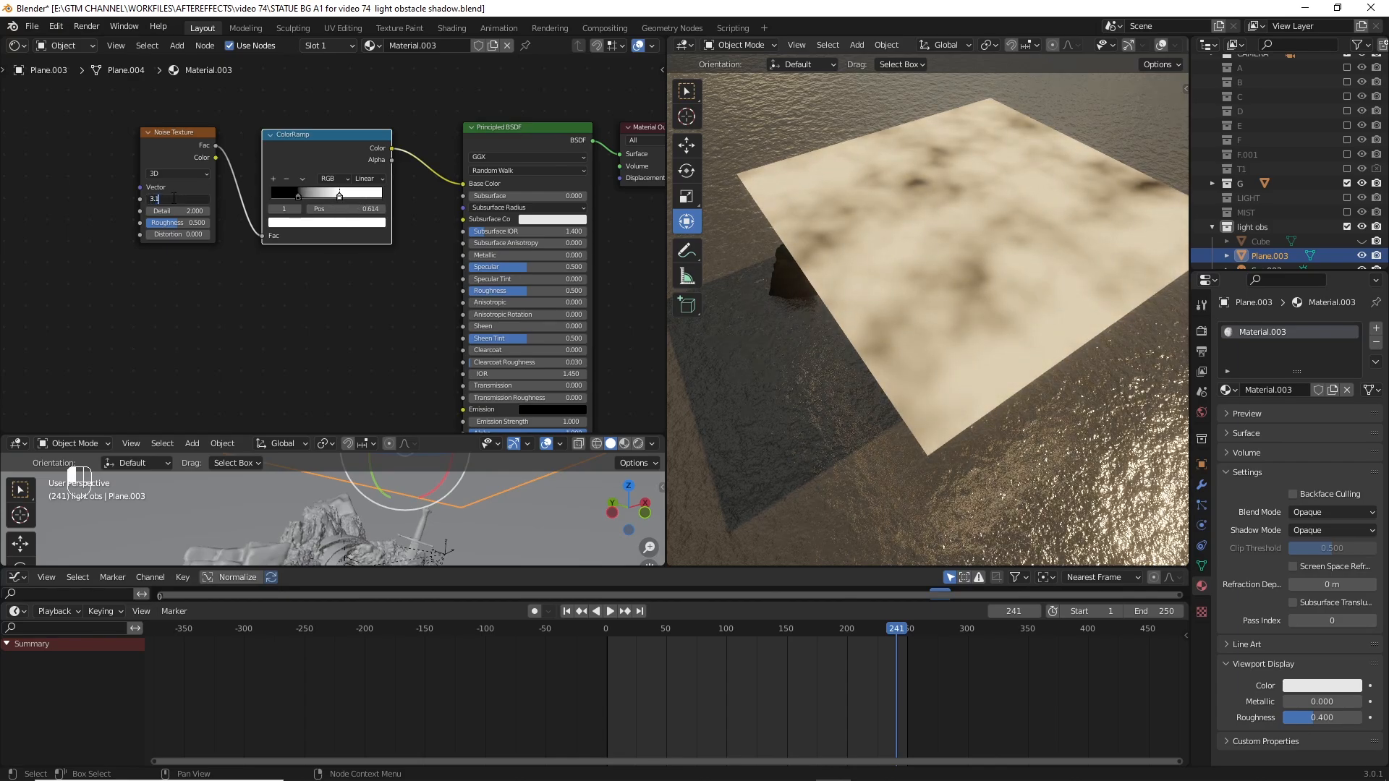
pyautogui.write('3')
pyautogui.press('Return')
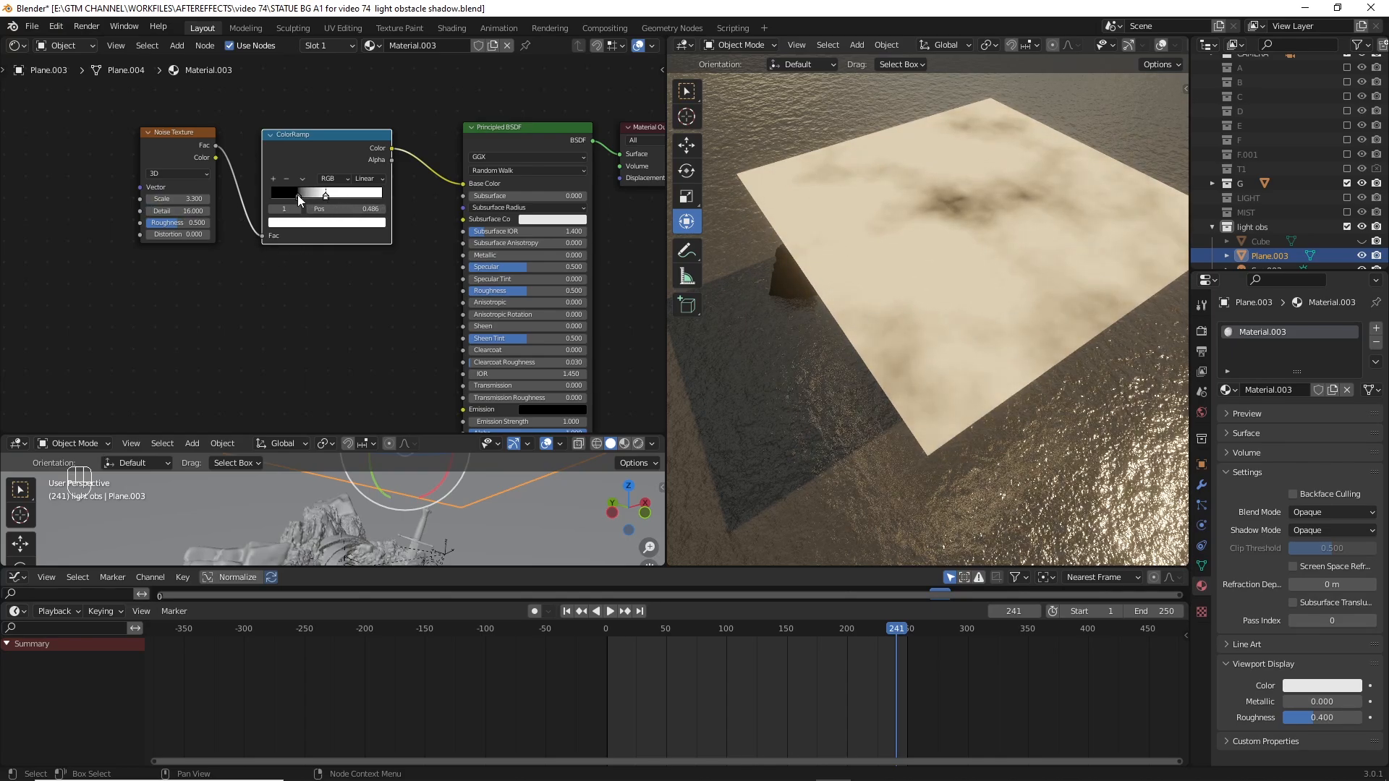
pyautogui.moveTo(298, 195); pyautogui.dragTo(311, 194)
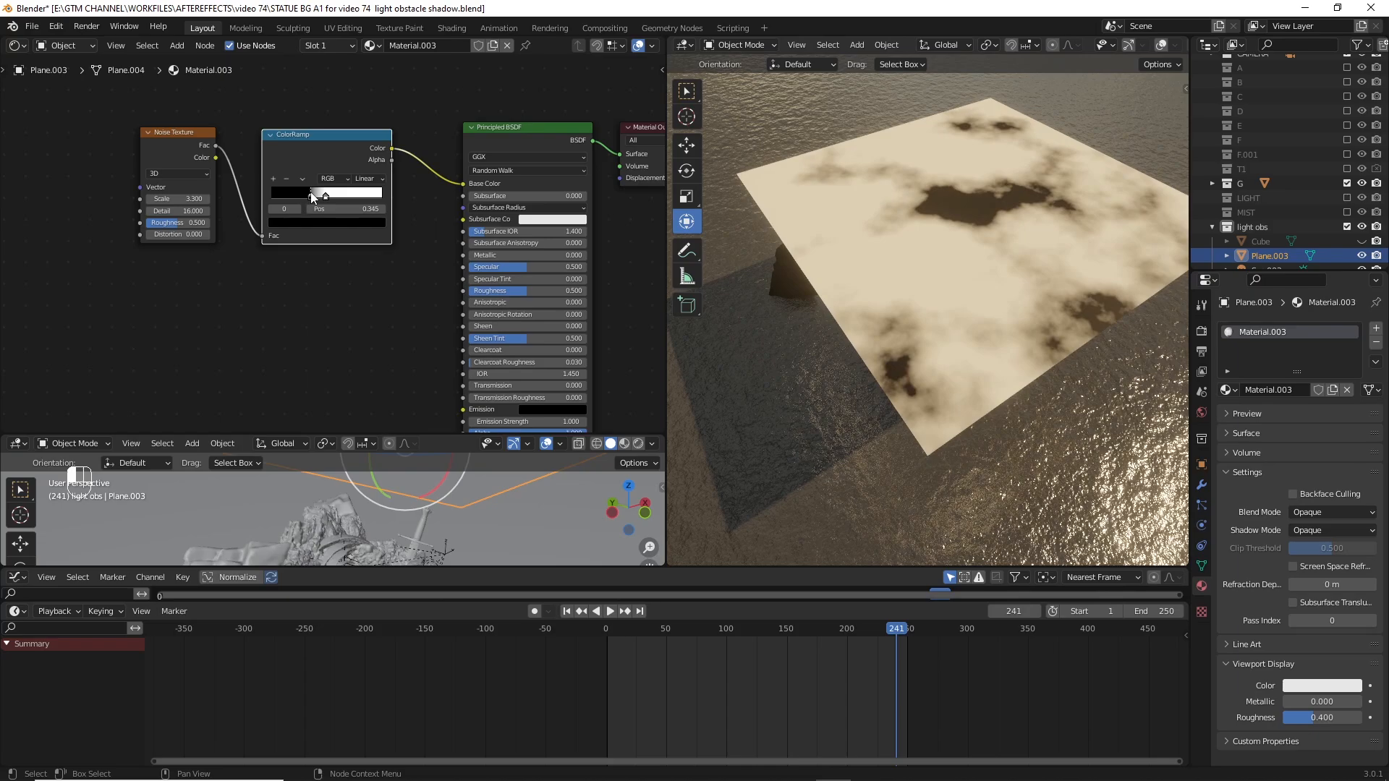
pyautogui.scroll(-2, 310, 191)
pyautogui.scroll(-1, 326, 163)
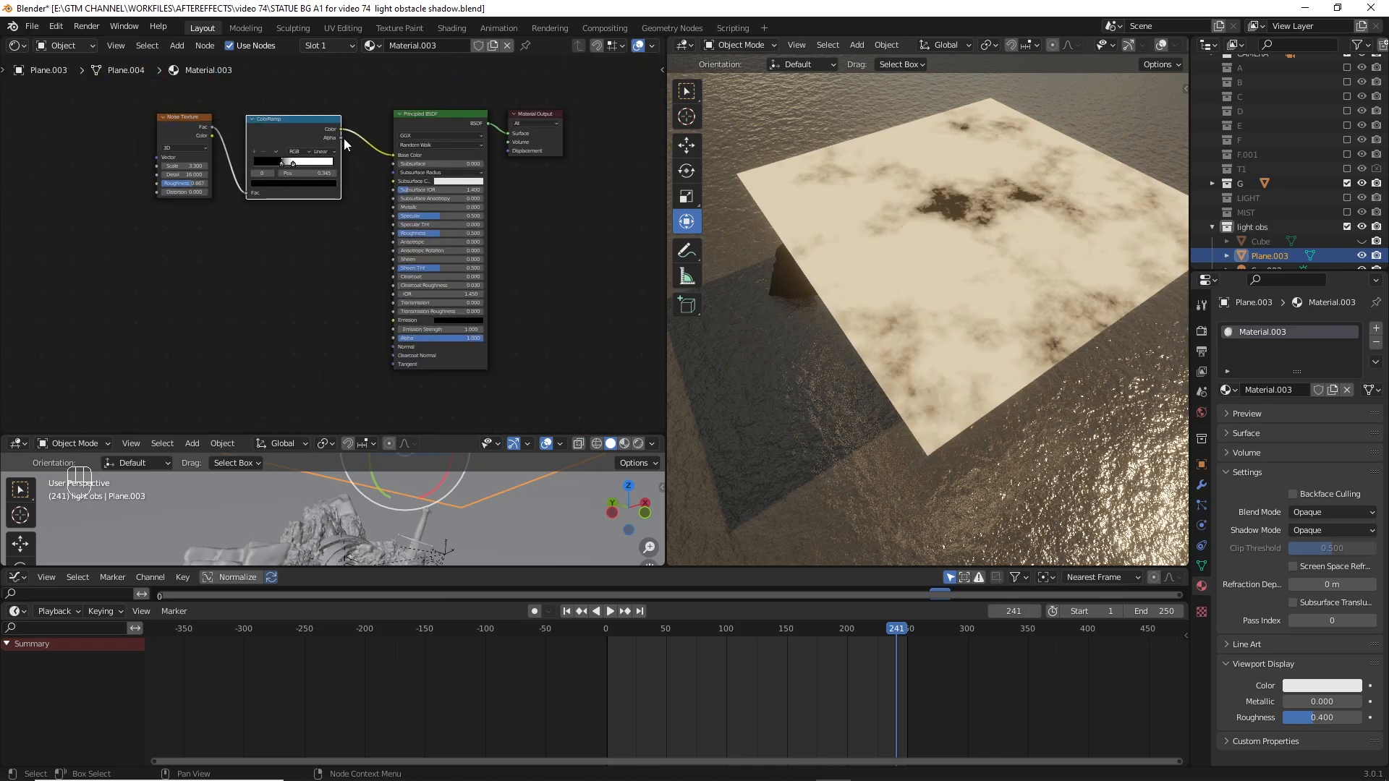
# Step: Wire the ColorRamp Color into the BSDF Alpha and rename the material to cloud
pyautogui.moveTo(397, 338); pyautogui.dragTo(396, 338)
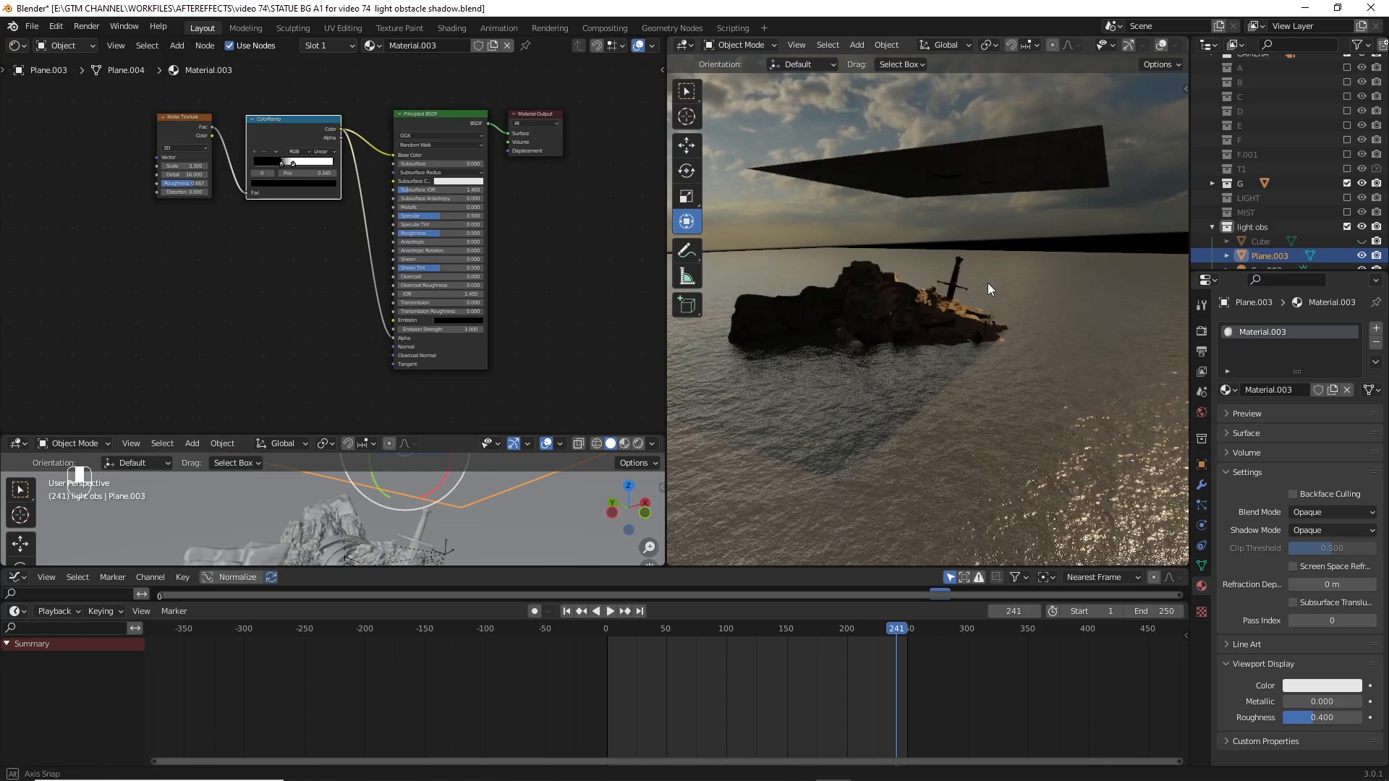
pyautogui.moveTo(987, 283)
pyautogui.mouseDown(button='middle')
pyautogui.moveTo(941, 105)
pyautogui.moveTo(948, 216)
pyautogui.mouseUp(button='middle')
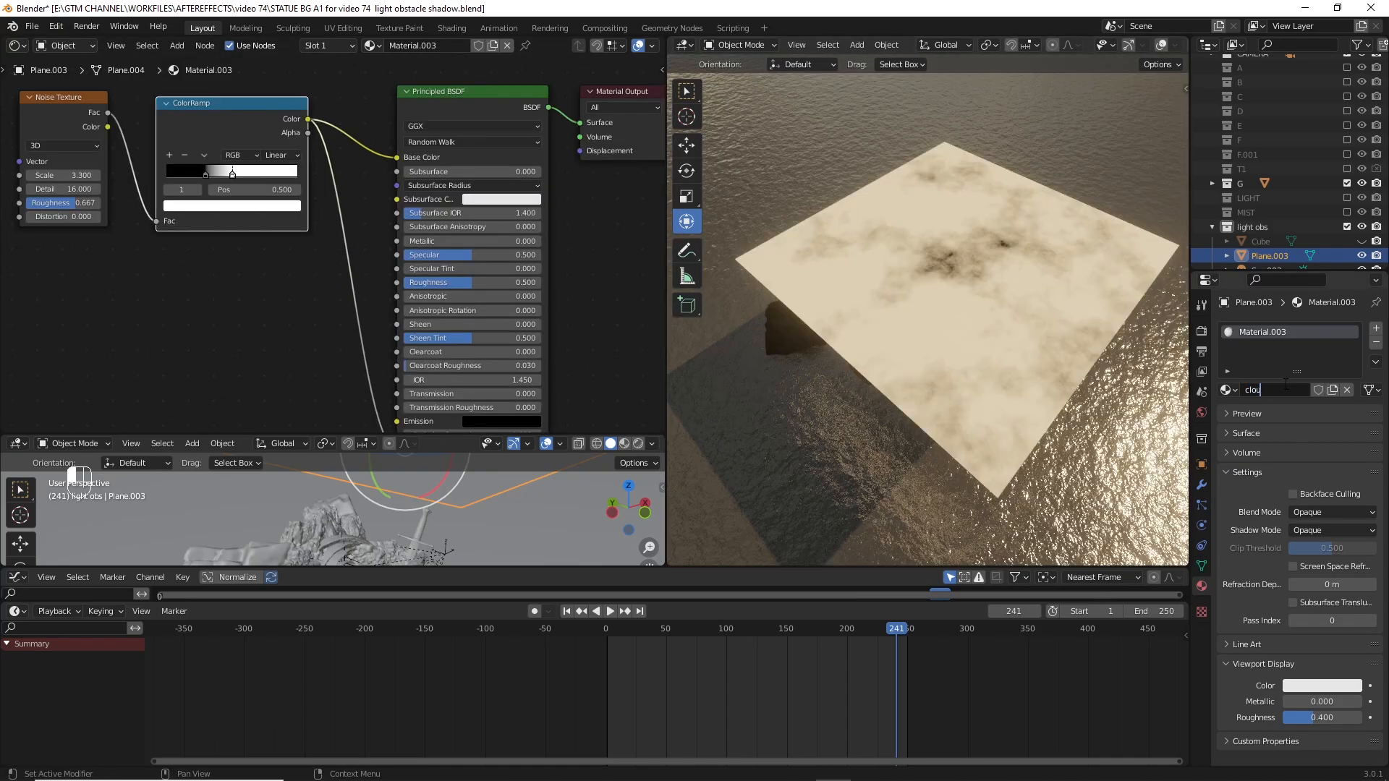
pyautogui.write('d')
pyautogui.press('Return')
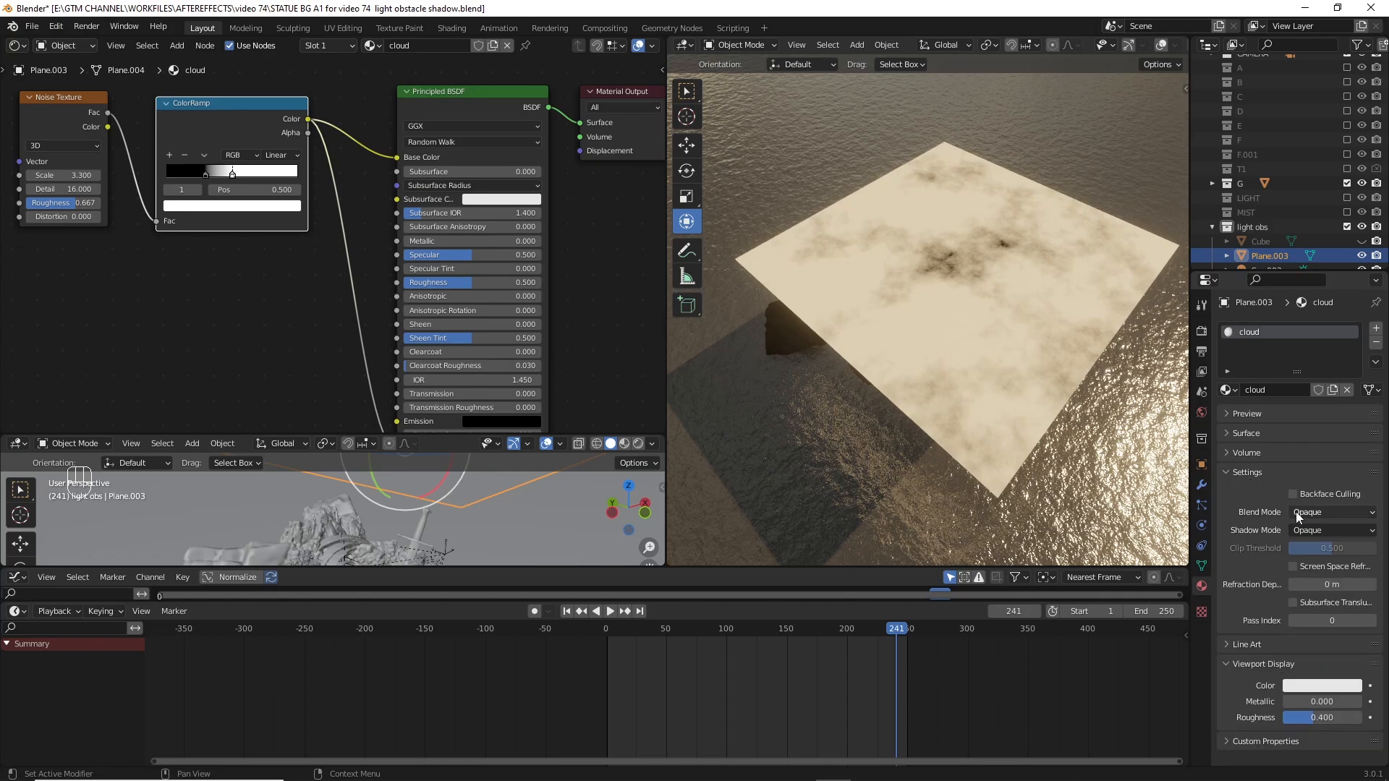
# Step: Set the material's Blend Mode to Alpha Blend and Shadow Mode to Alpha Clip
pyautogui.click(1302, 512)
pyautogui.click(1320, 579)
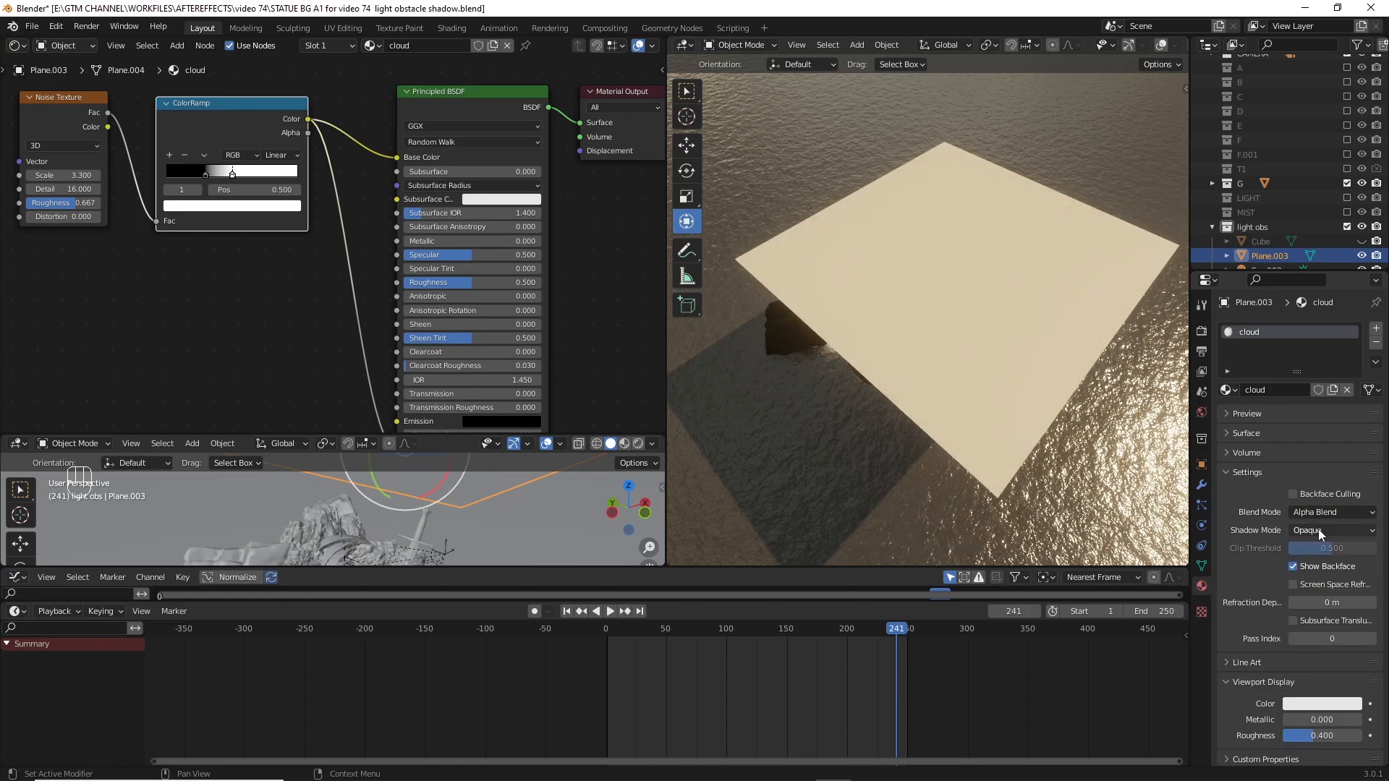
pyautogui.click(1319, 529)
pyautogui.click(1319, 586)
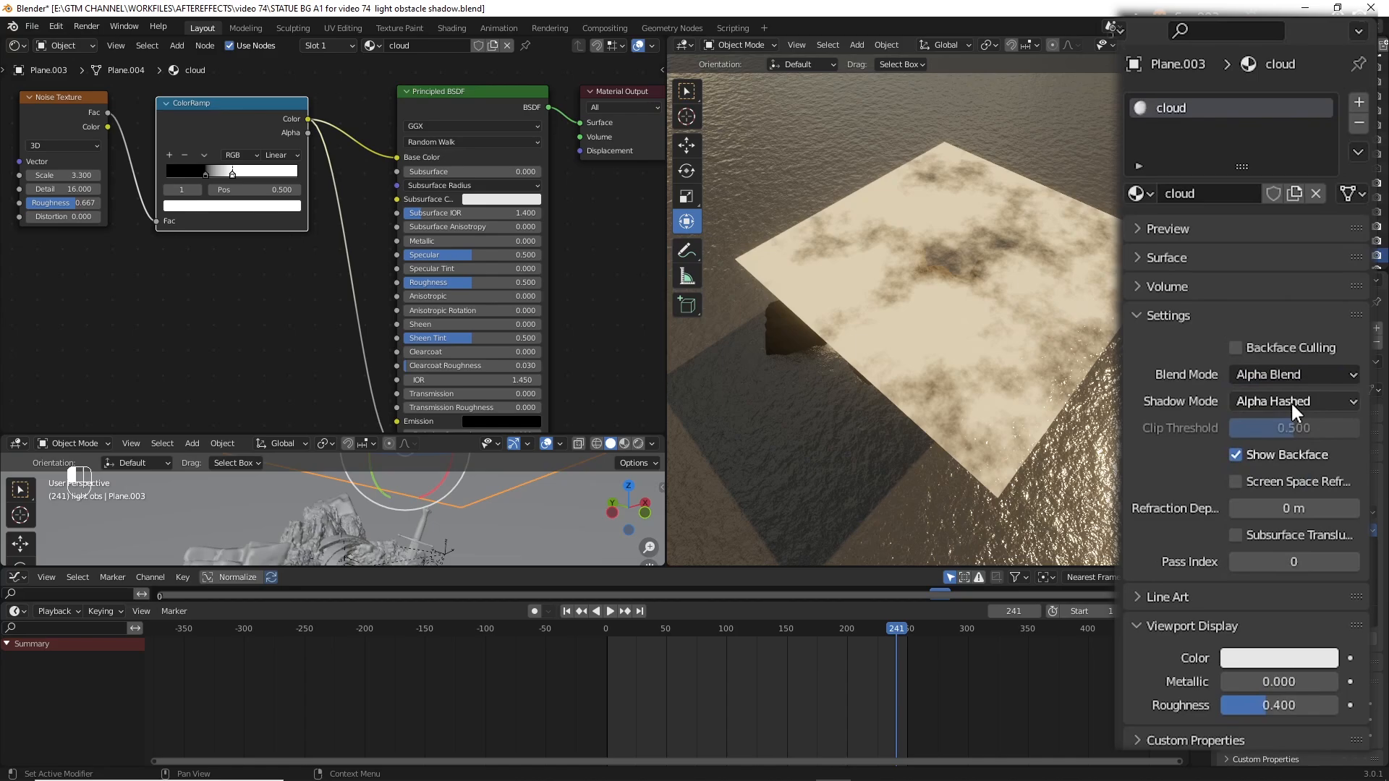
pyautogui.click(1290, 401)
pyautogui.click(1292, 475)
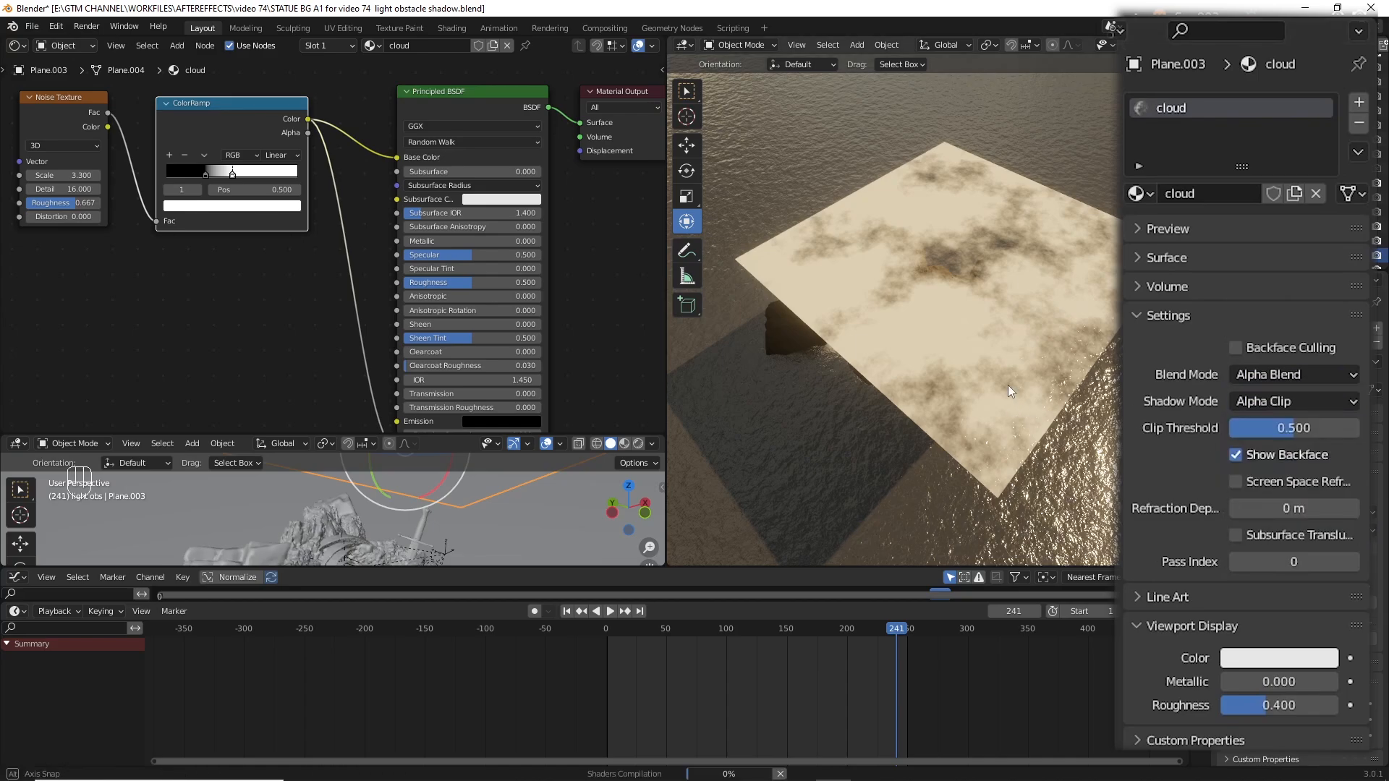
# Step: Nudge the ramp's black stop to tune how much light the cloud plane lets through onto the rocks
pyautogui.moveTo(1009, 386); pyautogui.dragTo(913, 326, button='middle')
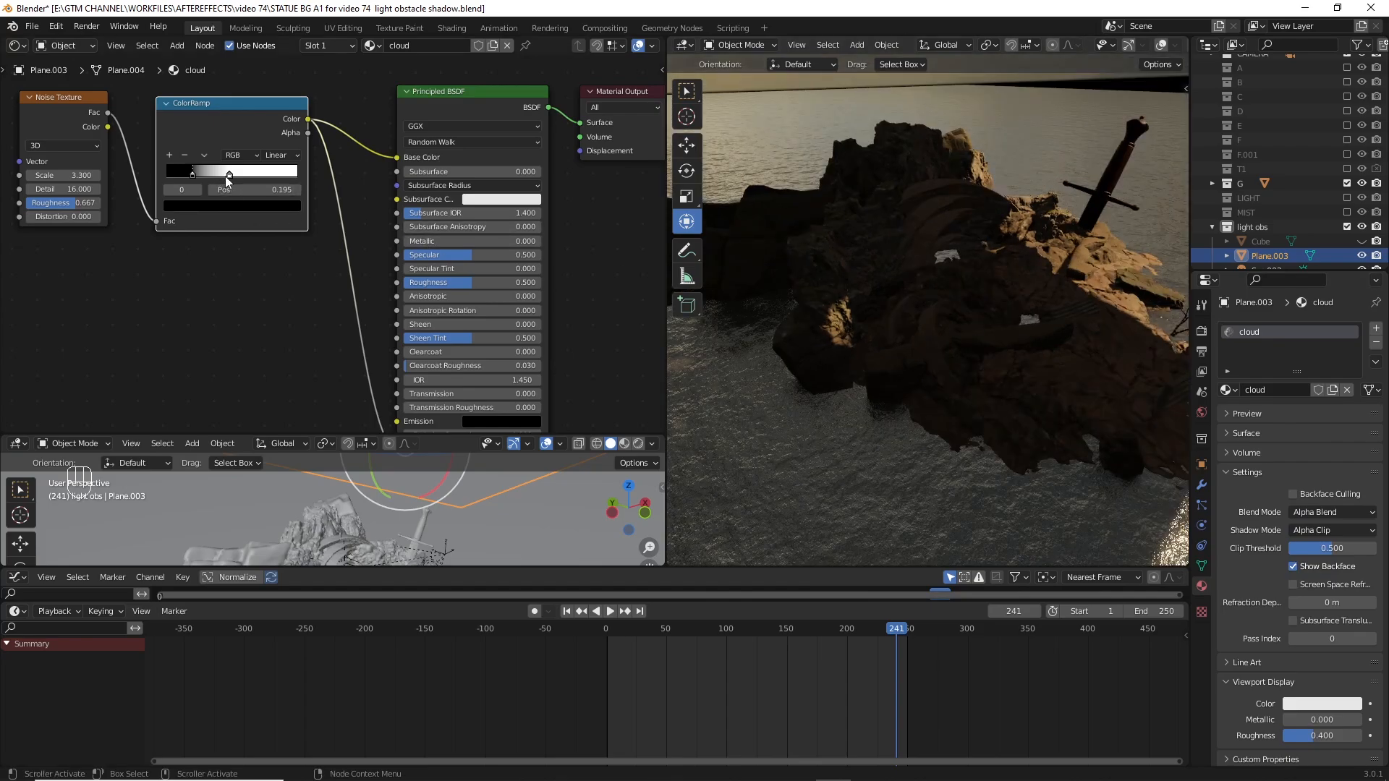
pyautogui.moveTo(202, 173); pyautogui.dragTo(207, 173)
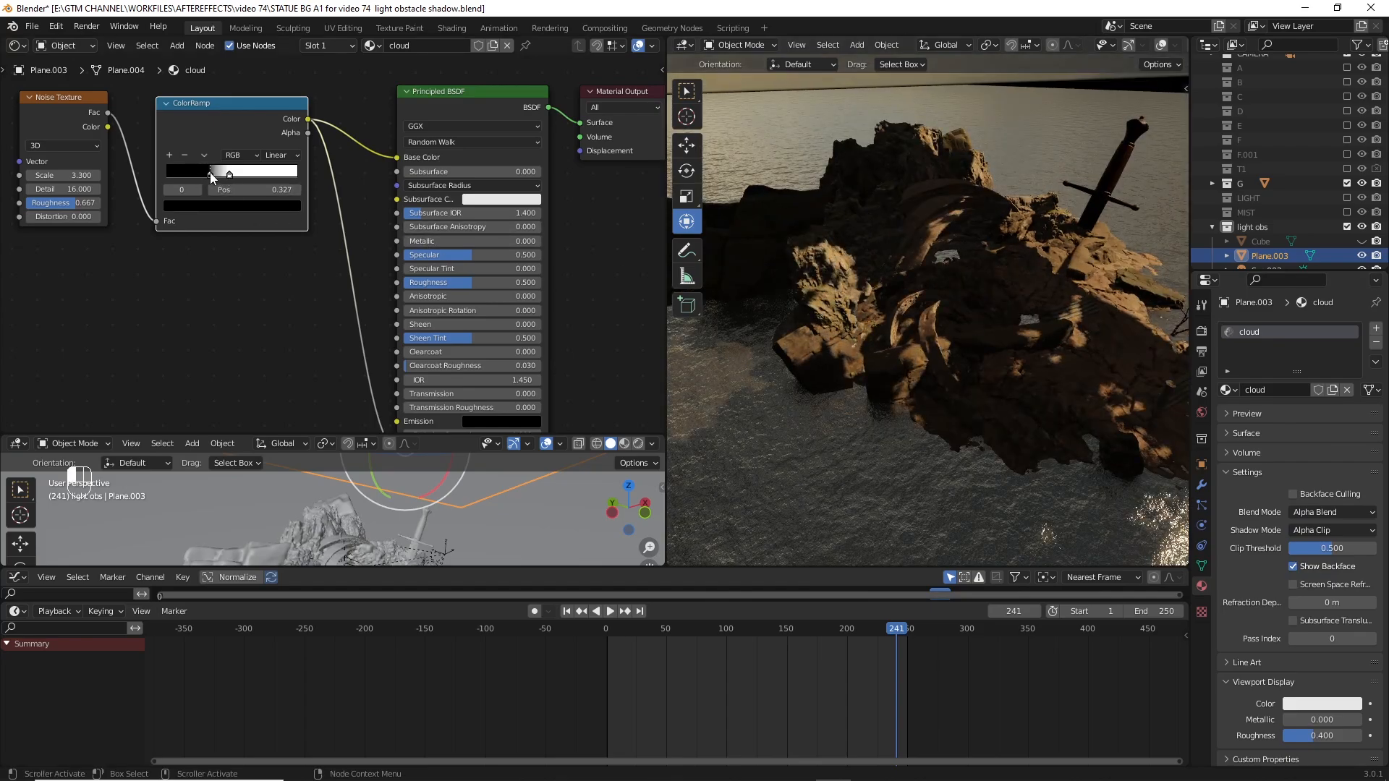
pyautogui.moveTo(767, 279)
pyautogui.mouseDown(button='middle')
pyautogui.moveTo(944, 280)
pyautogui.moveTo(929, 375)
pyautogui.moveTo(931, 341)
pyautogui.mouseUp(button='middle')
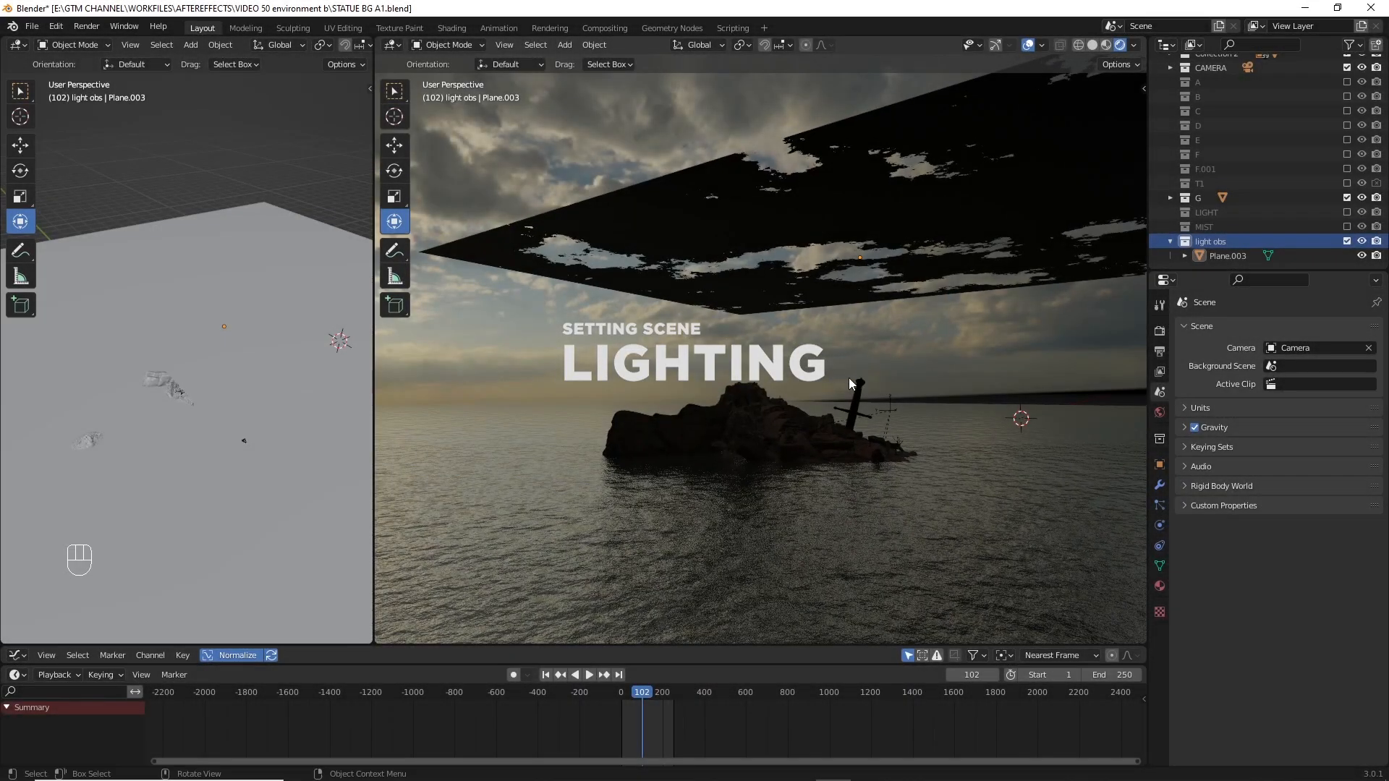
# Step: Add a Sun light to the scene and give it a first move and rotation
pyautogui.moveTo(717, 519); pyautogui.dragTo(907, 506, button='middle')
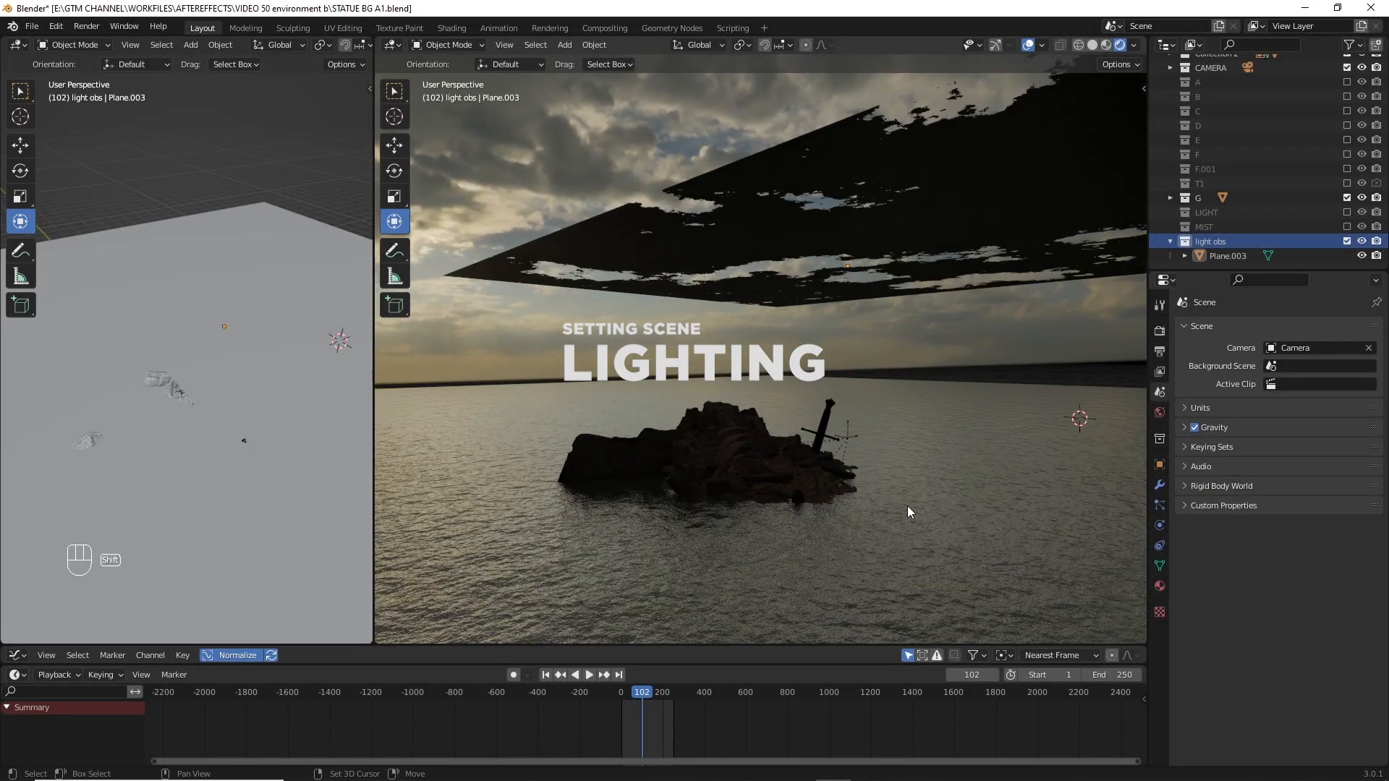
pyautogui.hotkey('shift', 'a')
pyautogui.click(987, 683)
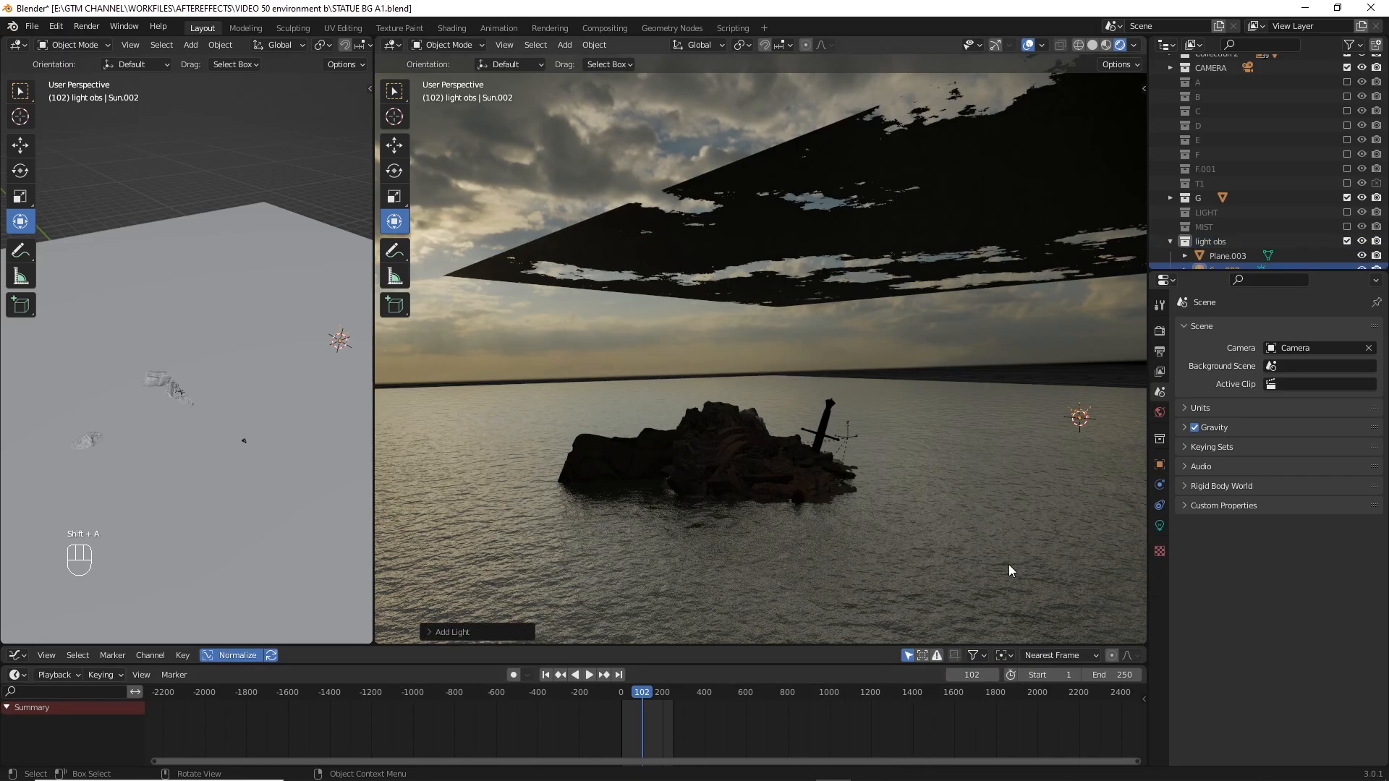
pyautogui.click(869, 440)
pyautogui.press('g')
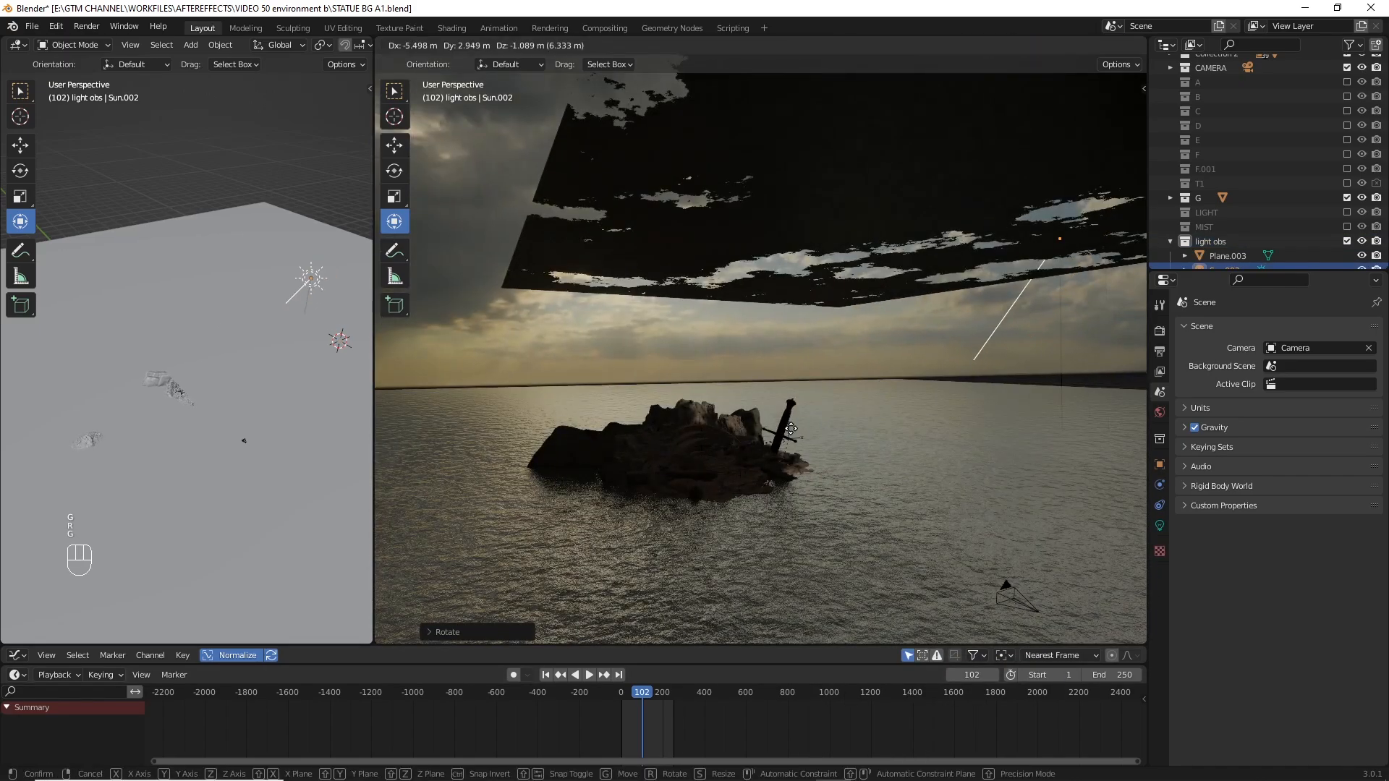
pyautogui.click(858, 473)
pyautogui.press('r')
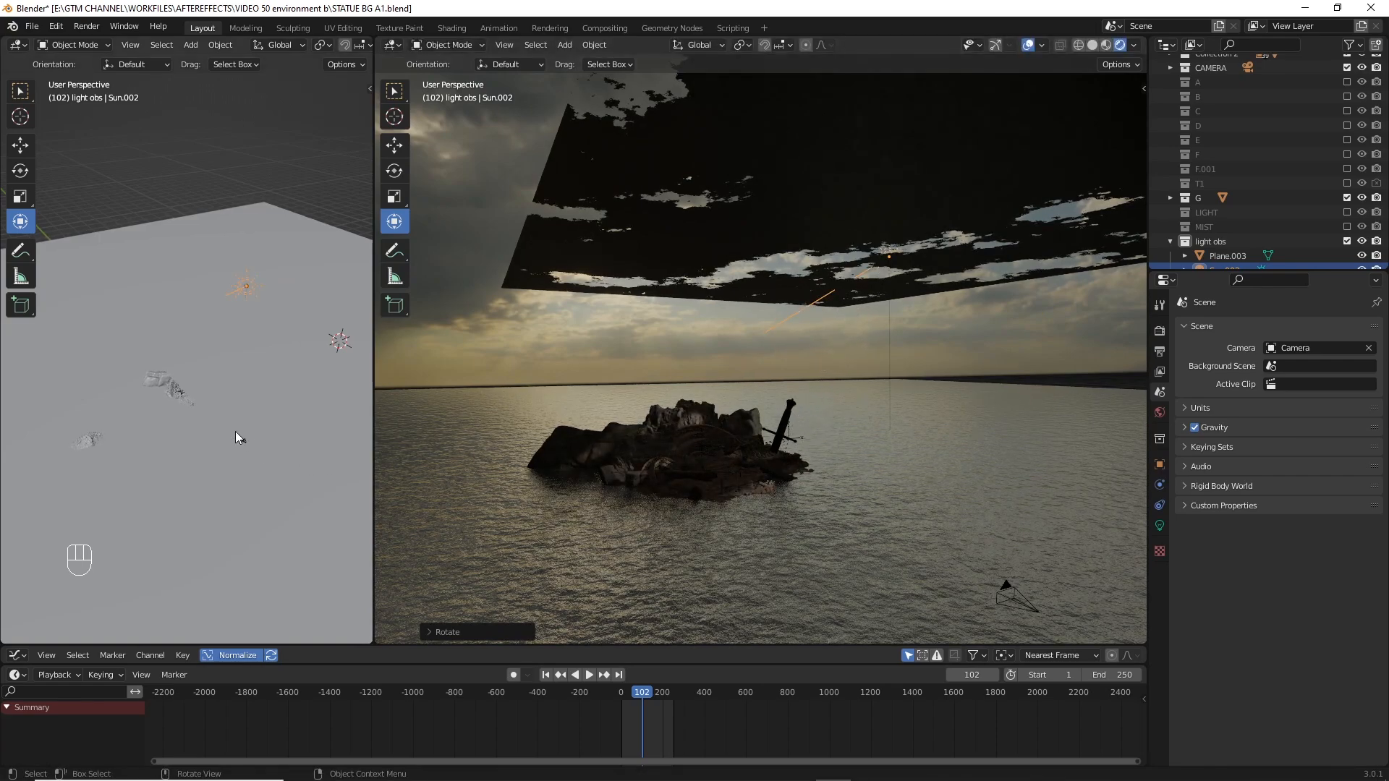
# Step: Frame the sun in the left view and reposition it high above the island
pyautogui.press('KP_Decimal')
pyautogui.scroll(-5, 245, 400)
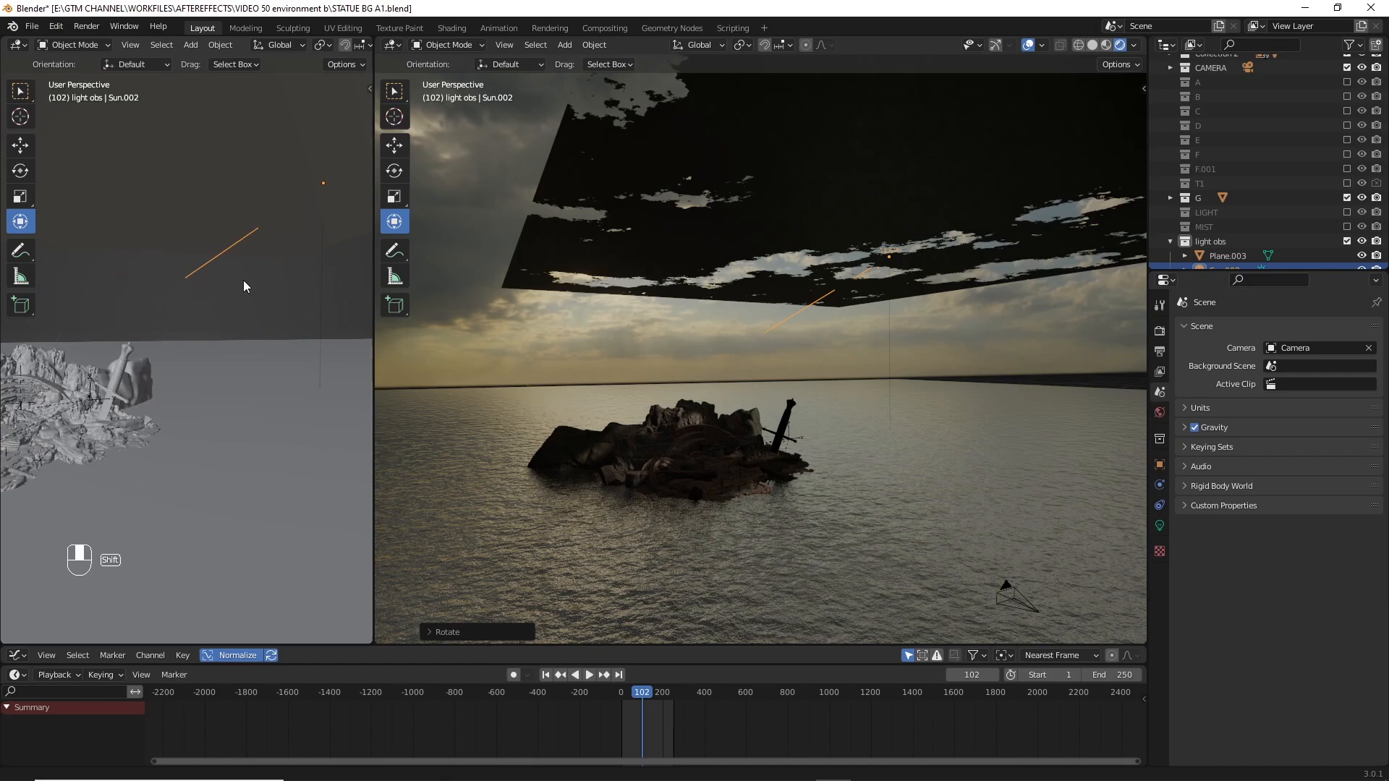
pyautogui.keyDown('shift'); pyautogui.moveTo(243, 280); pyautogui.dragTo(227, 369, button='middle'); pyautogui.keyUp('shift')
pyautogui.press('g')
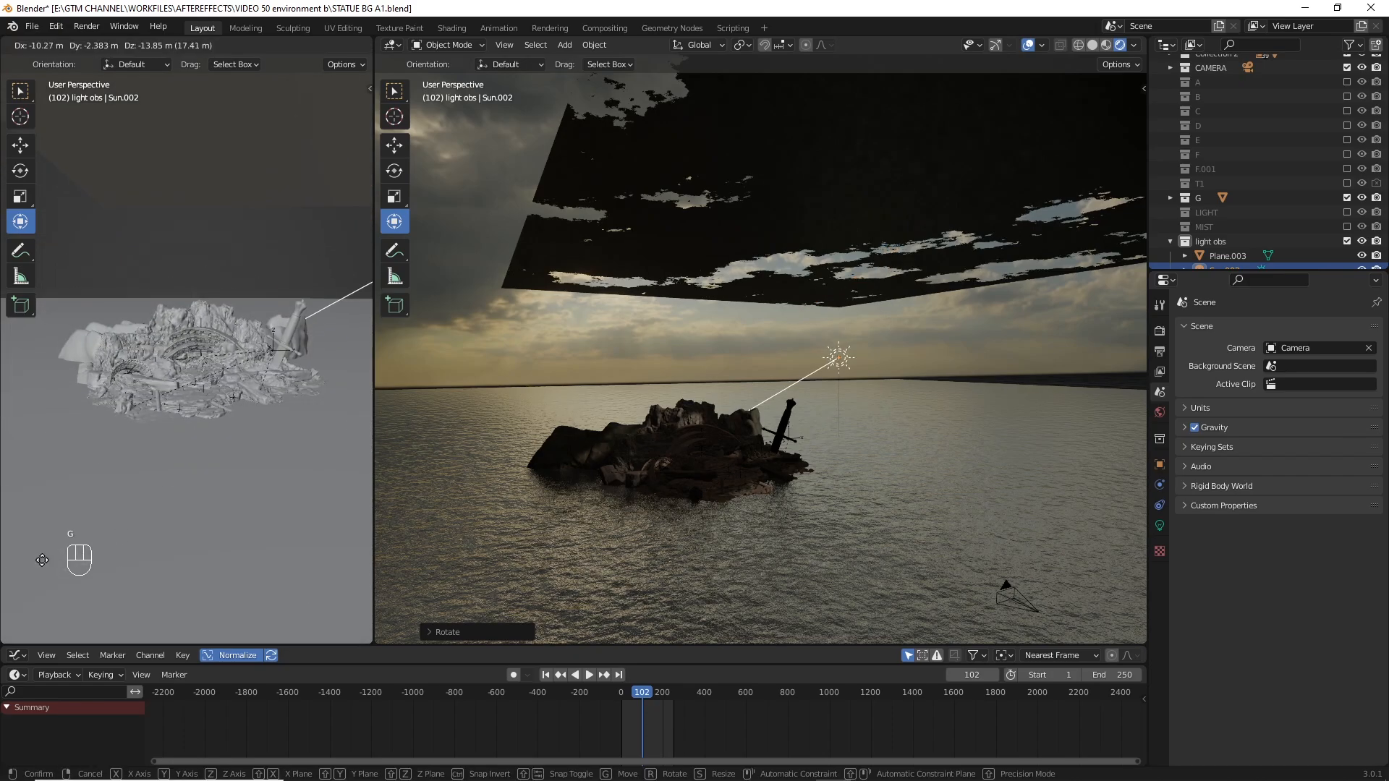
pyautogui.click(260, 261)
pyautogui.moveTo(260, 432); pyautogui.dragTo(237, 412, button='middle')
pyautogui.press('g')
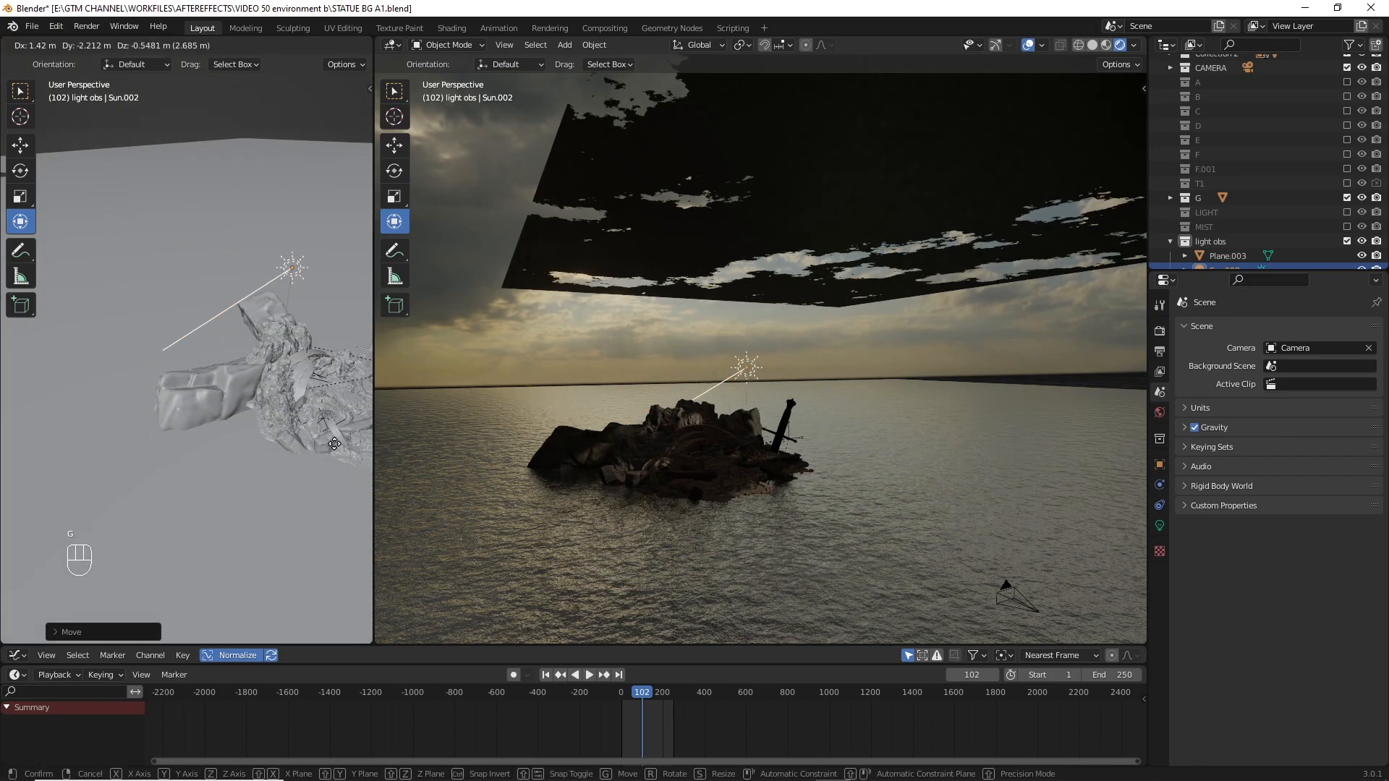
pyautogui.moveTo(202, 472)
pyautogui.mouseDown(button='middle')
pyautogui.moveTo(152, 345)
pyautogui.moveTo(110, 337)
pyautogui.mouseUp(button='middle')
pyautogui.press('g')
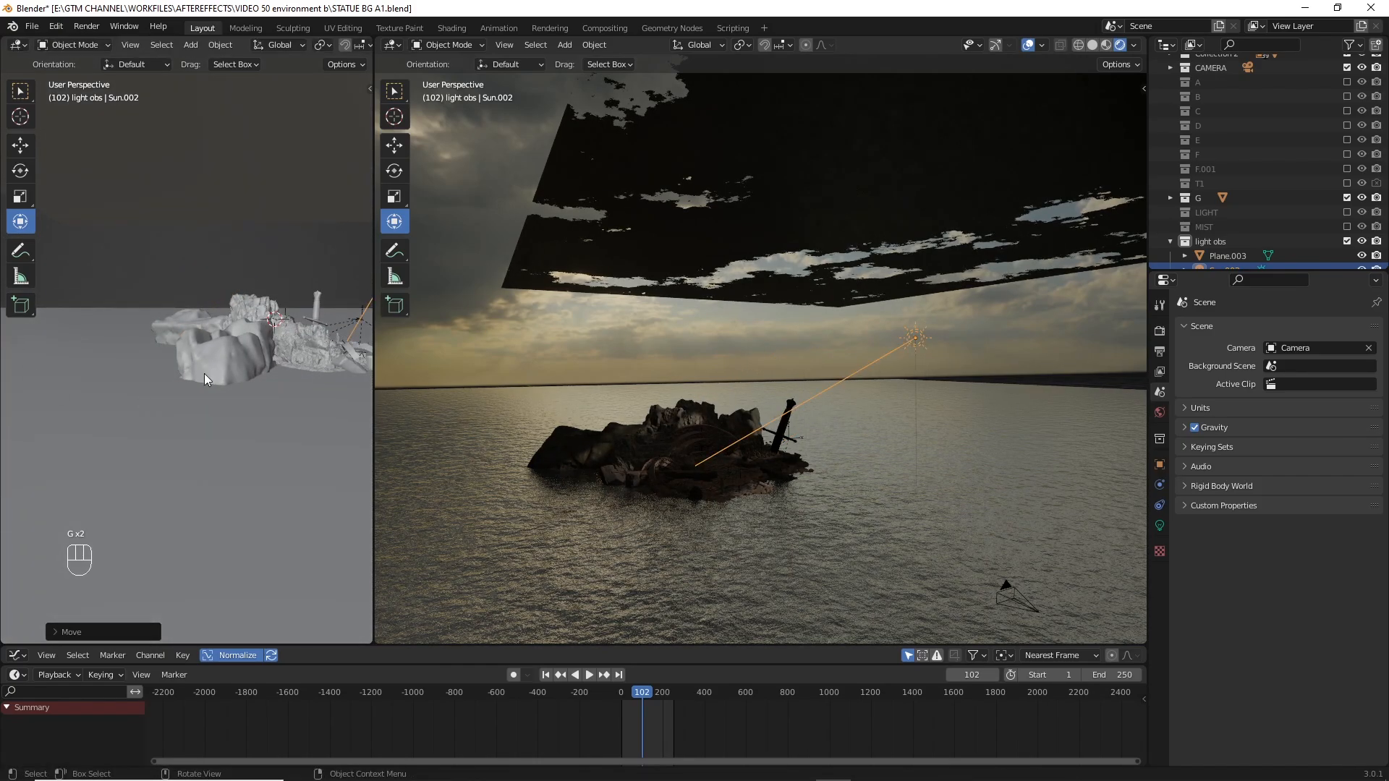
pyautogui.moveTo(204, 373); pyautogui.dragTo(115, 380, button='middle')
pyautogui.click(562, 414)
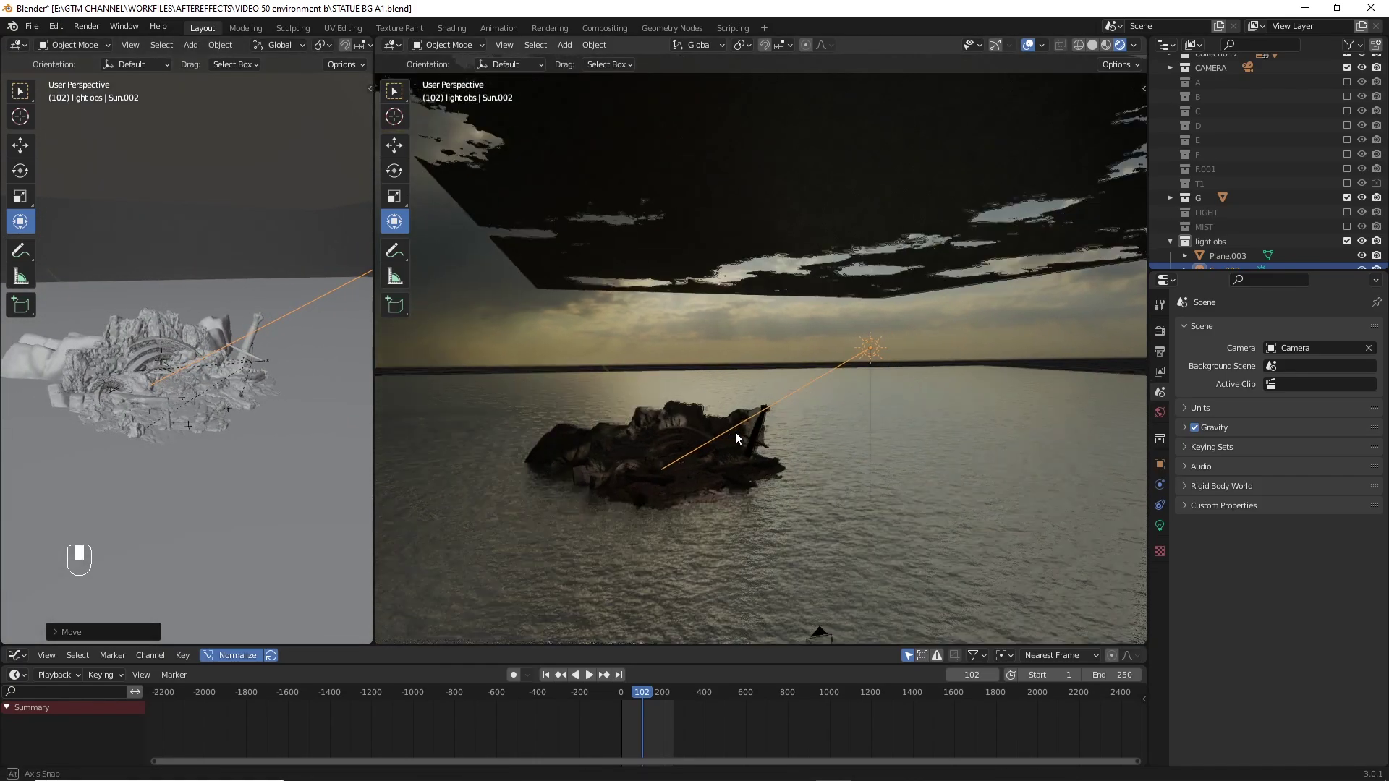
# Step: Select the sun and rotate it so its rays and shadows fall across the rocks
pyautogui.click(809, 194)
pyautogui.moveTo(831, 297); pyautogui.dragTo(778, 240, button='middle')
pyautogui.click(881, 289)
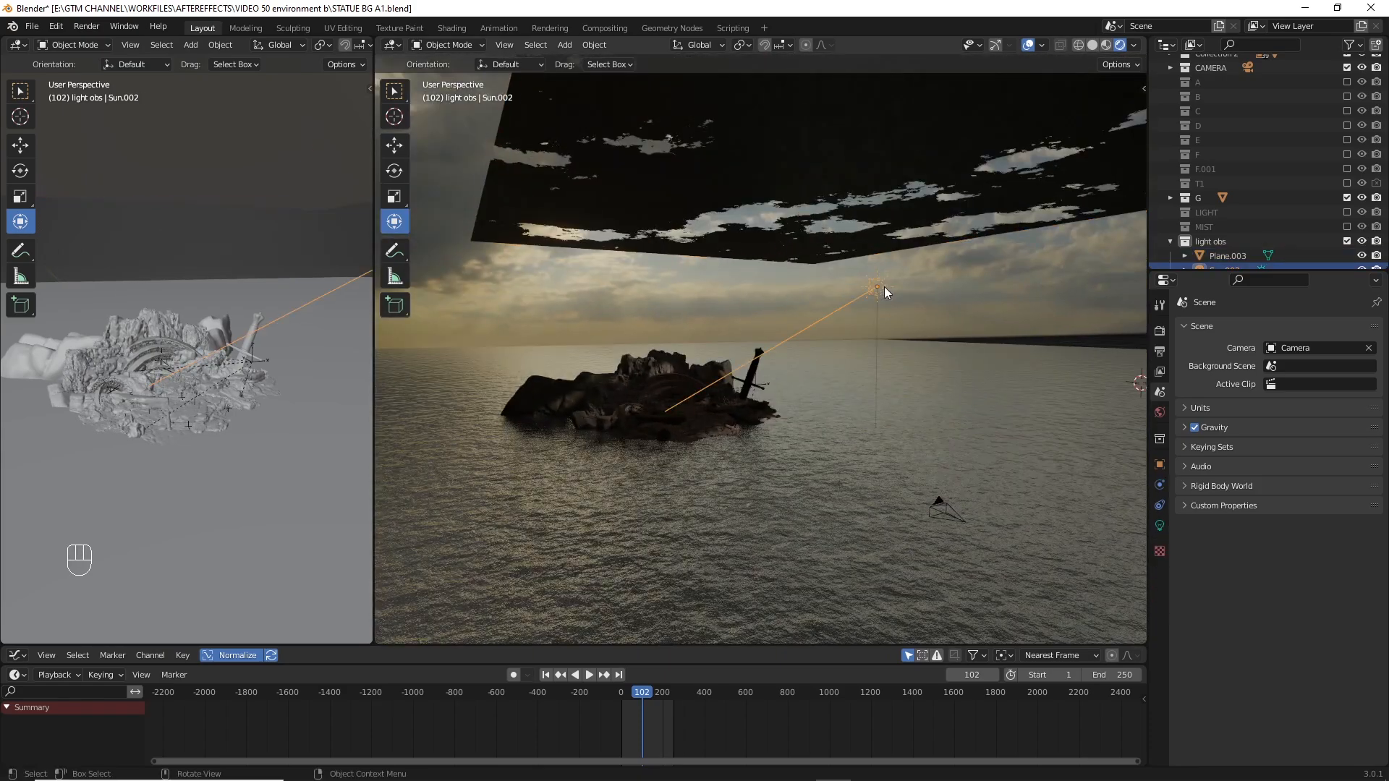
pyautogui.press('r')
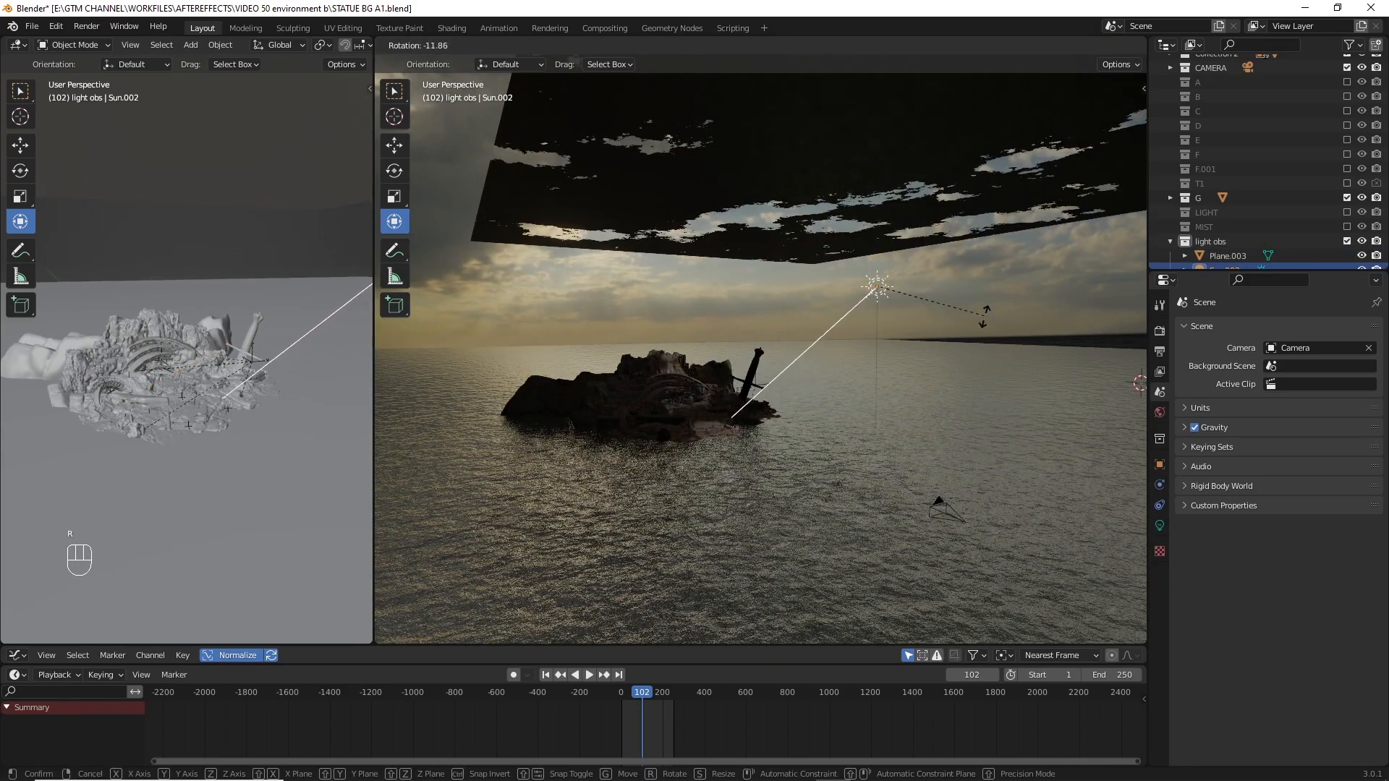
pyautogui.click(986, 328)
pyautogui.scroll(5, 692, 450)
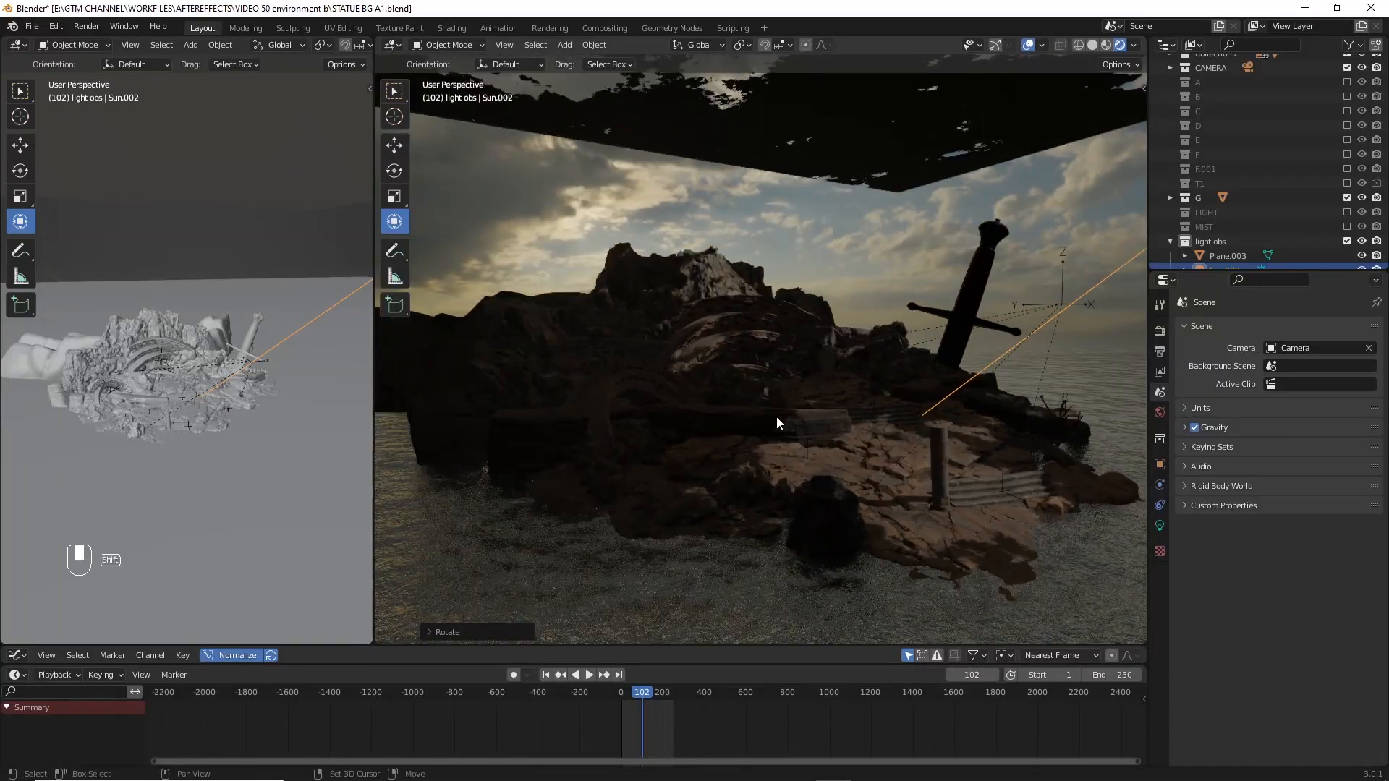
pyautogui.keyDown('shift'); pyautogui.moveTo(757, 424); pyautogui.dragTo(776, 412, button='middle'); pyautogui.keyUp('shift')
pyautogui.press('r')
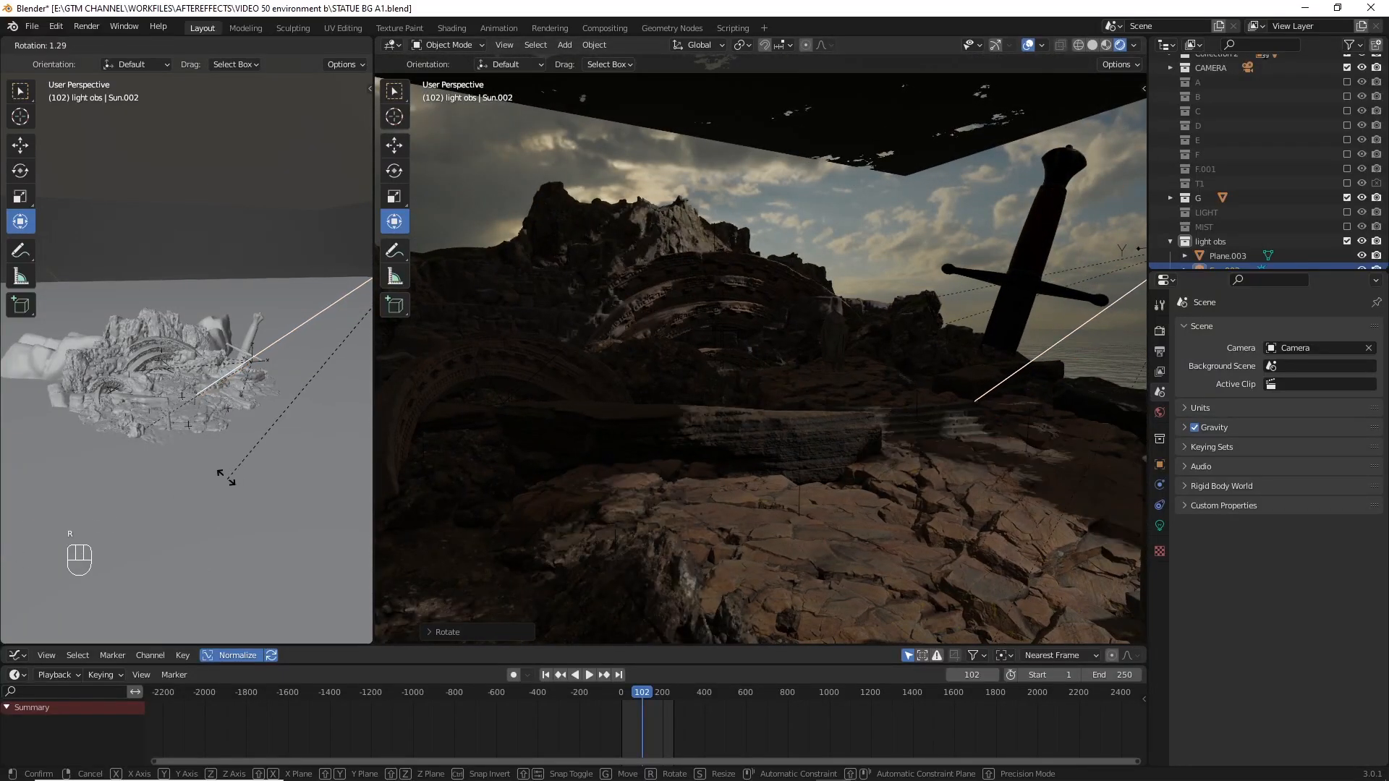
pyautogui.click(218, 478)
# Step: Move and tilt the sun again, turning it about its Y axis for the final lighting angle
pyautogui.moveTo(377, 374); pyautogui.dragTo(460, 374)
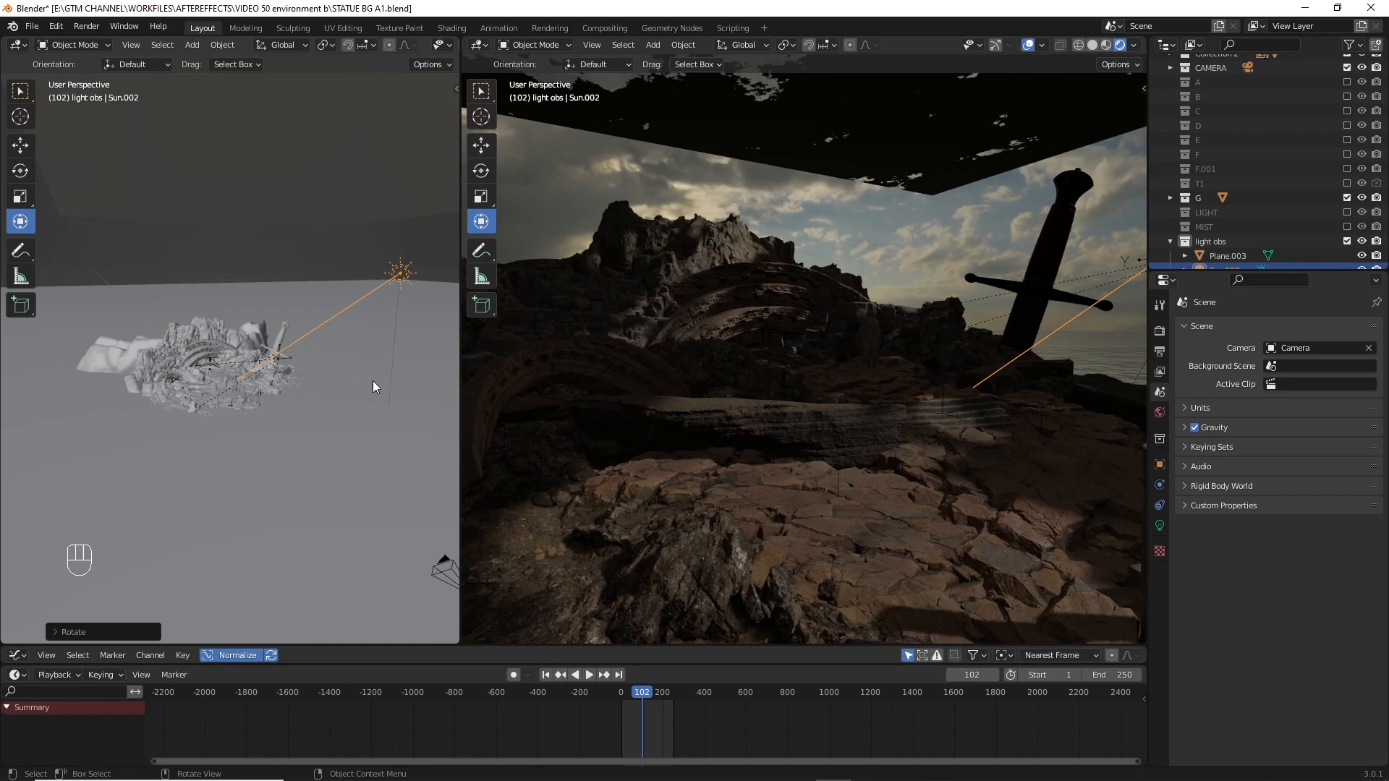
pyautogui.press('g')
pyautogui.click(286, 353)
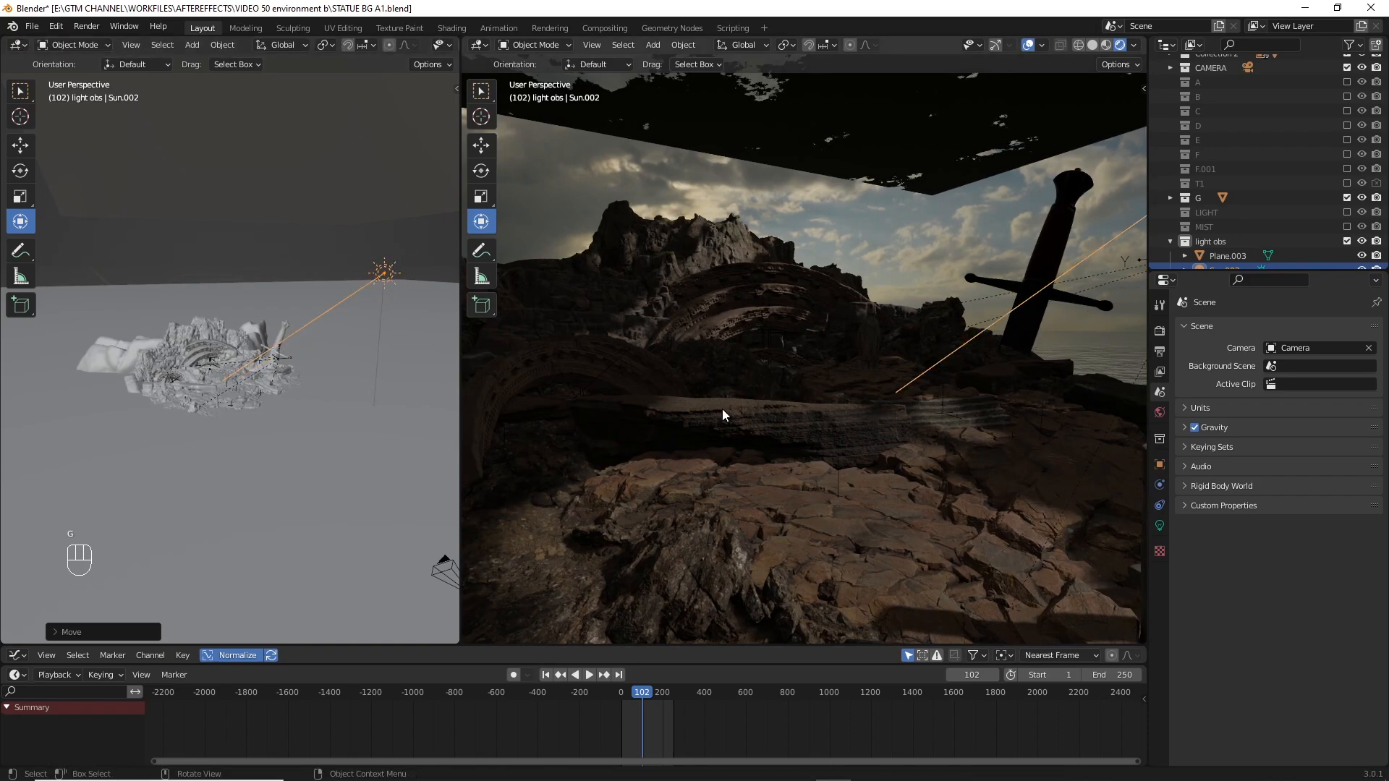
pyautogui.press('r')
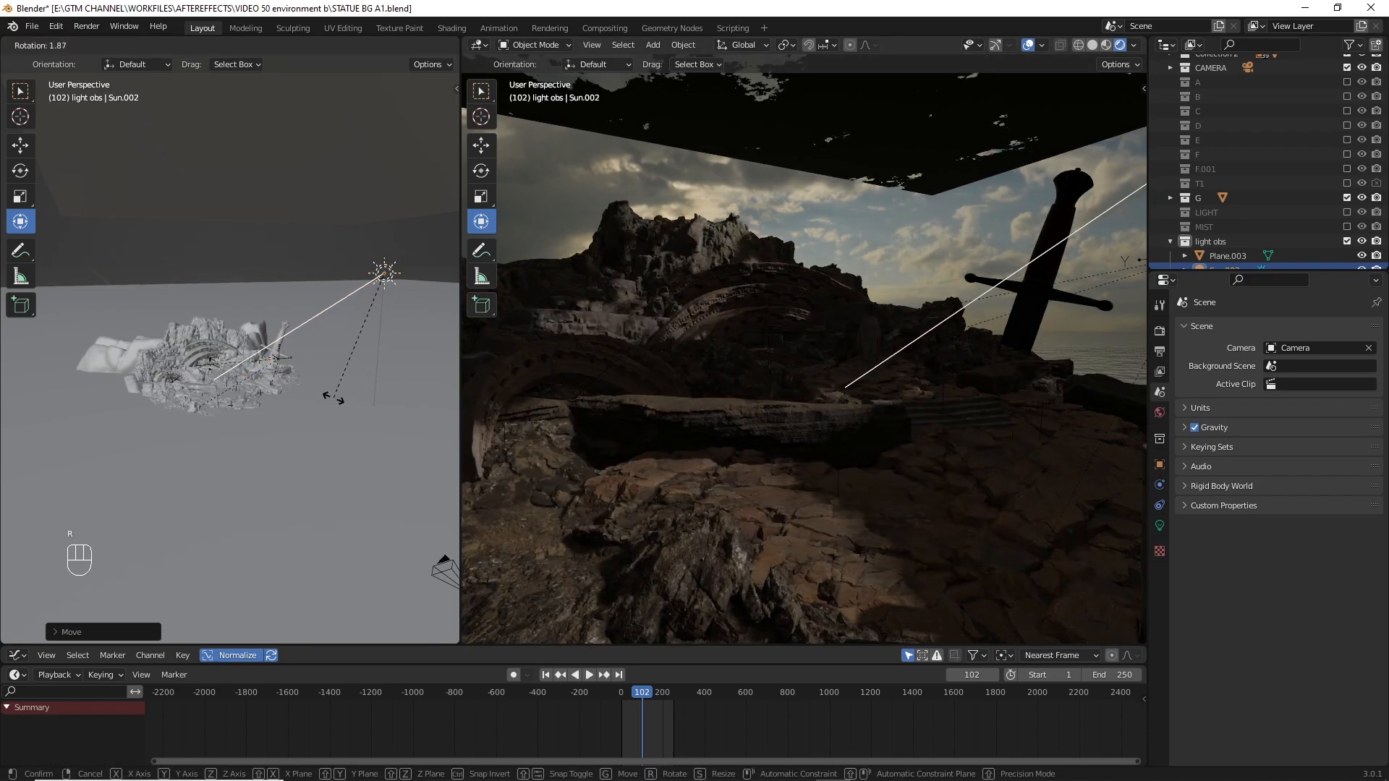
pyautogui.click(339, 402)
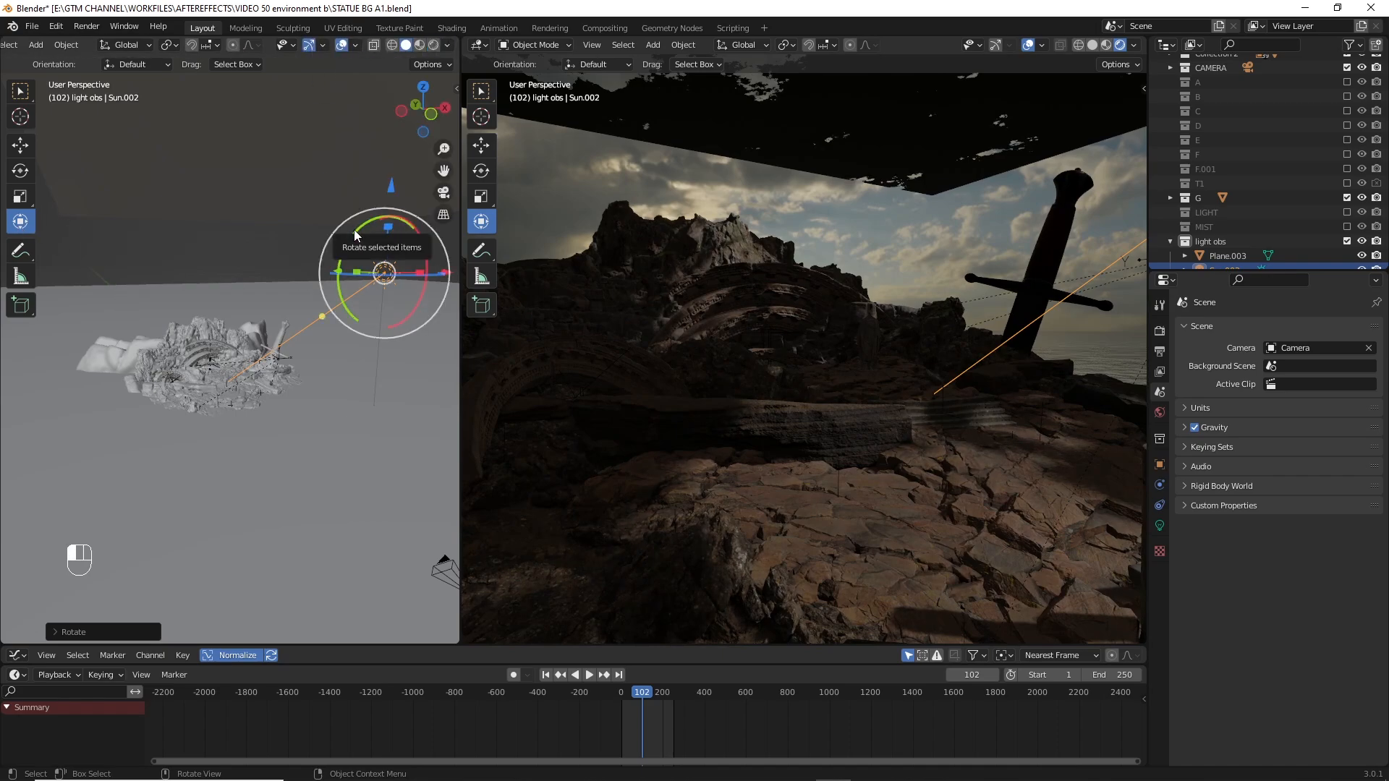
pyautogui.moveTo(356, 236)
pyautogui.mouseDown()
pyautogui.moveTo(47, 220)
pyautogui.moveTo(359, 193)
pyautogui.moveTo(11, 331)
pyautogui.mouseUp()
pyautogui.moveTo(416, 397); pyautogui.dragTo(237, 325)
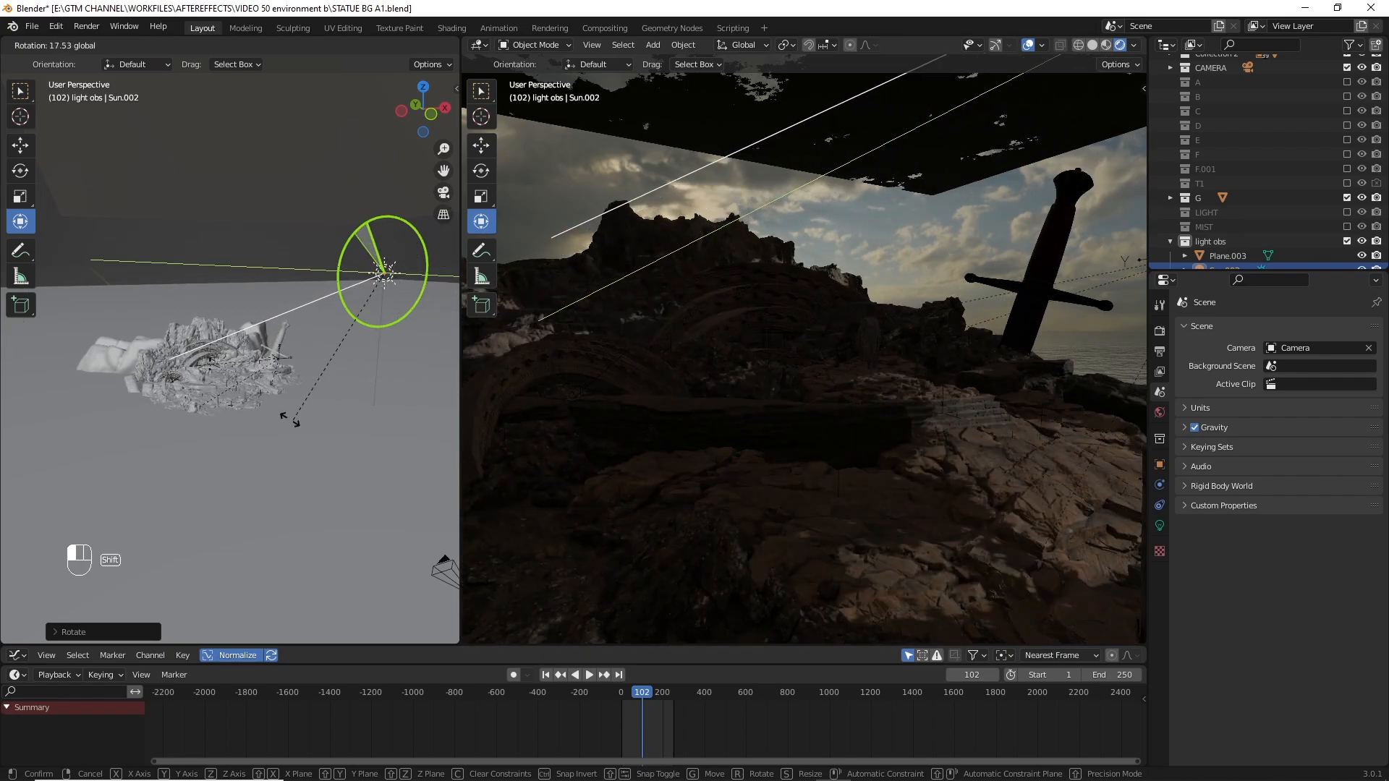
pyautogui.moveTo(385, 269); pyautogui.dragTo(367, 283)
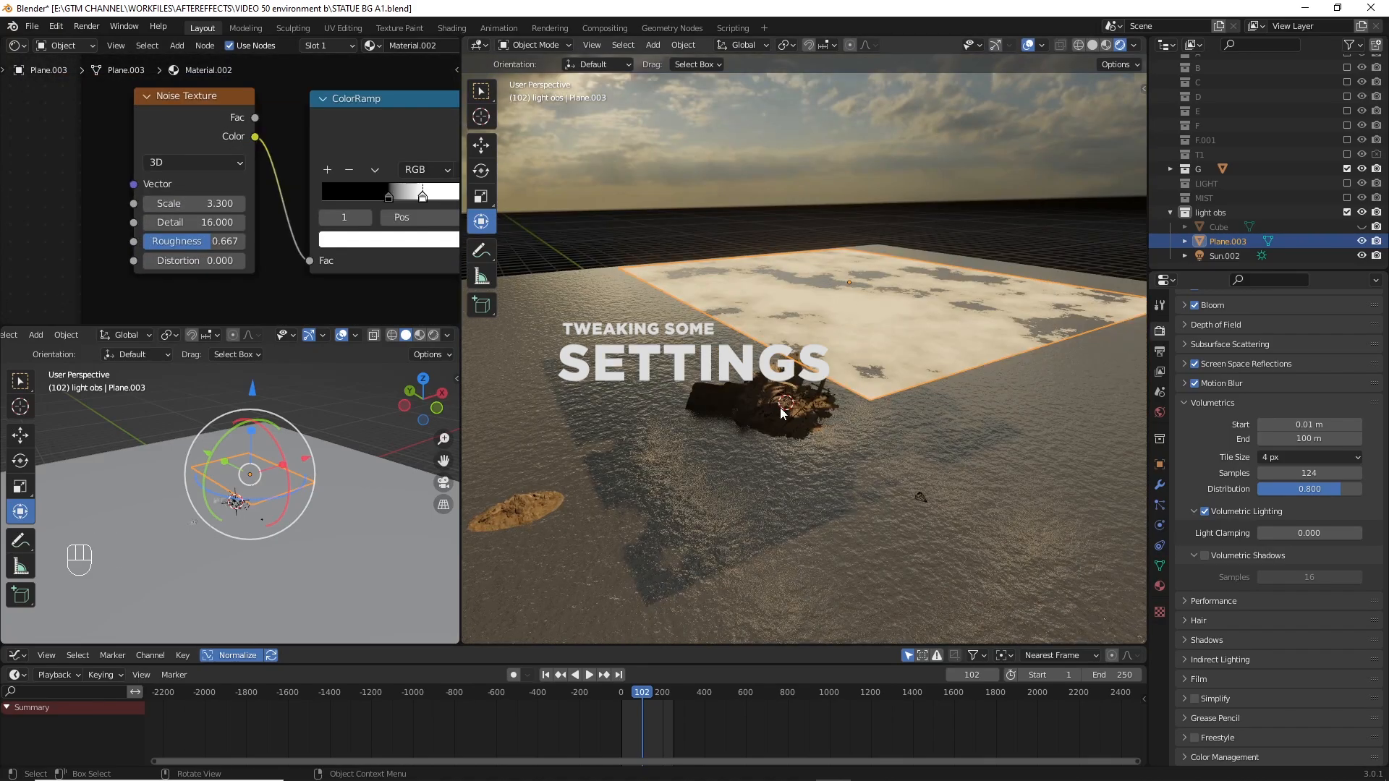
# Step: Try a larger noise Scale then reset it to 3.300, and raise noise Detail to 16
pyautogui.moveTo(780, 407); pyautogui.dragTo(784, 326, button='middle')
pyautogui.moveTo(565, 390); pyautogui.dragTo(518, 348, button='middle')
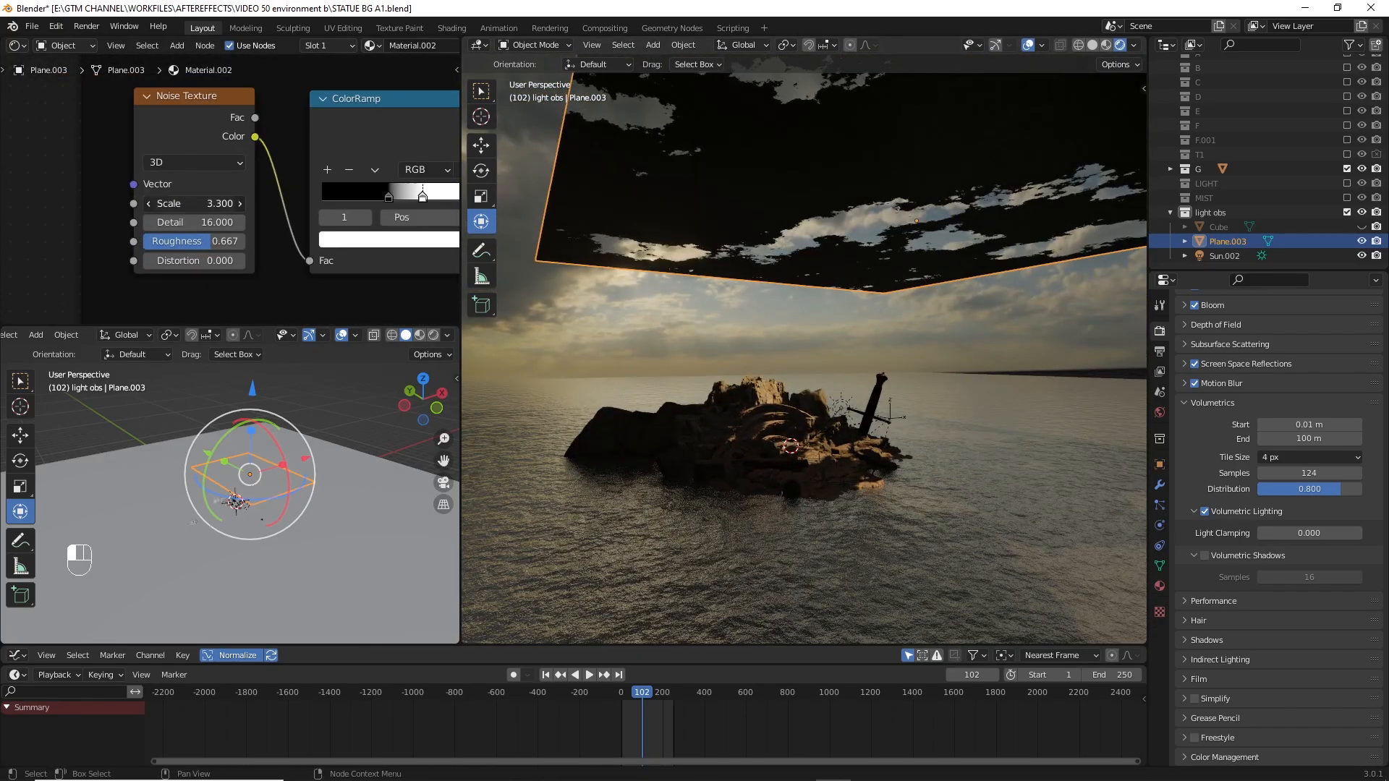
pyautogui.moveTo(174, 203); pyautogui.dragTo(213, 207)
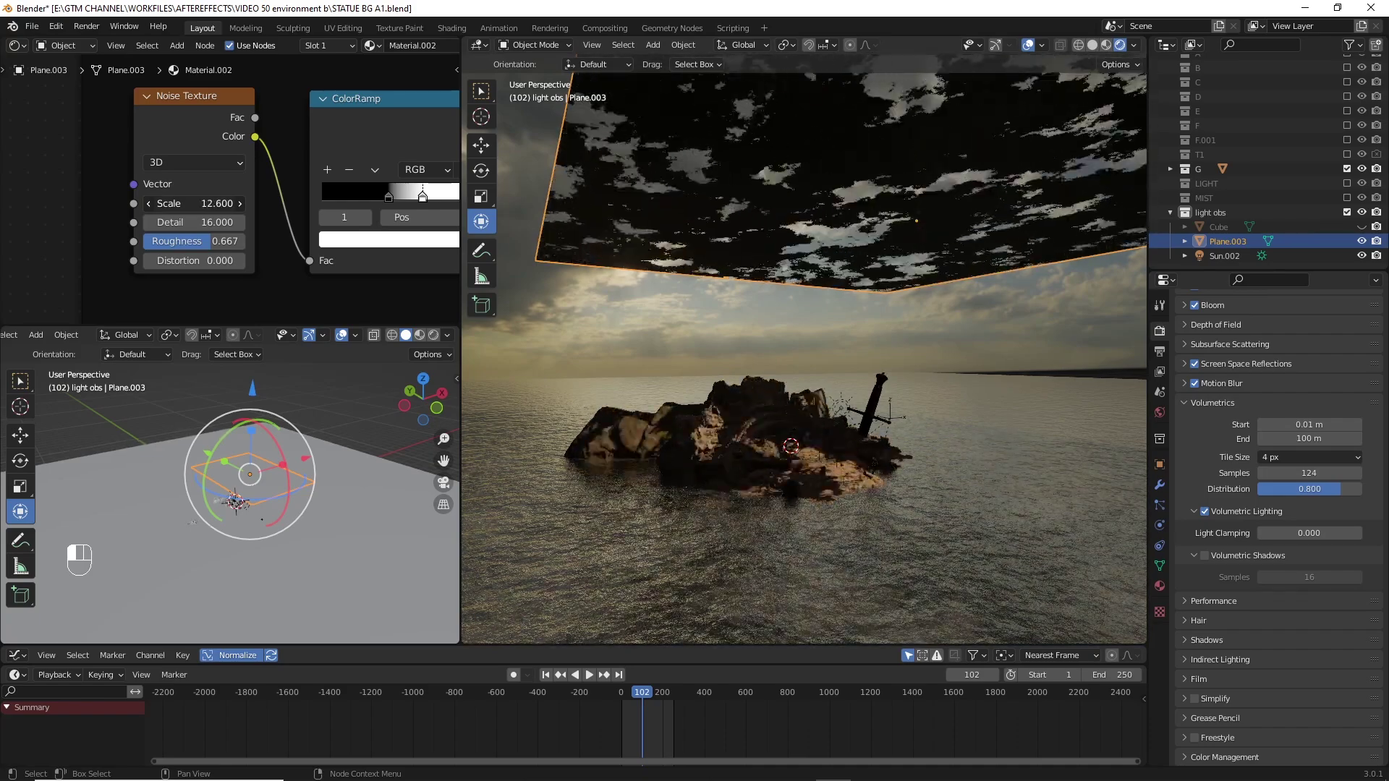
pyautogui.rightClick(212, 206)
pyautogui.press('BackSpace')
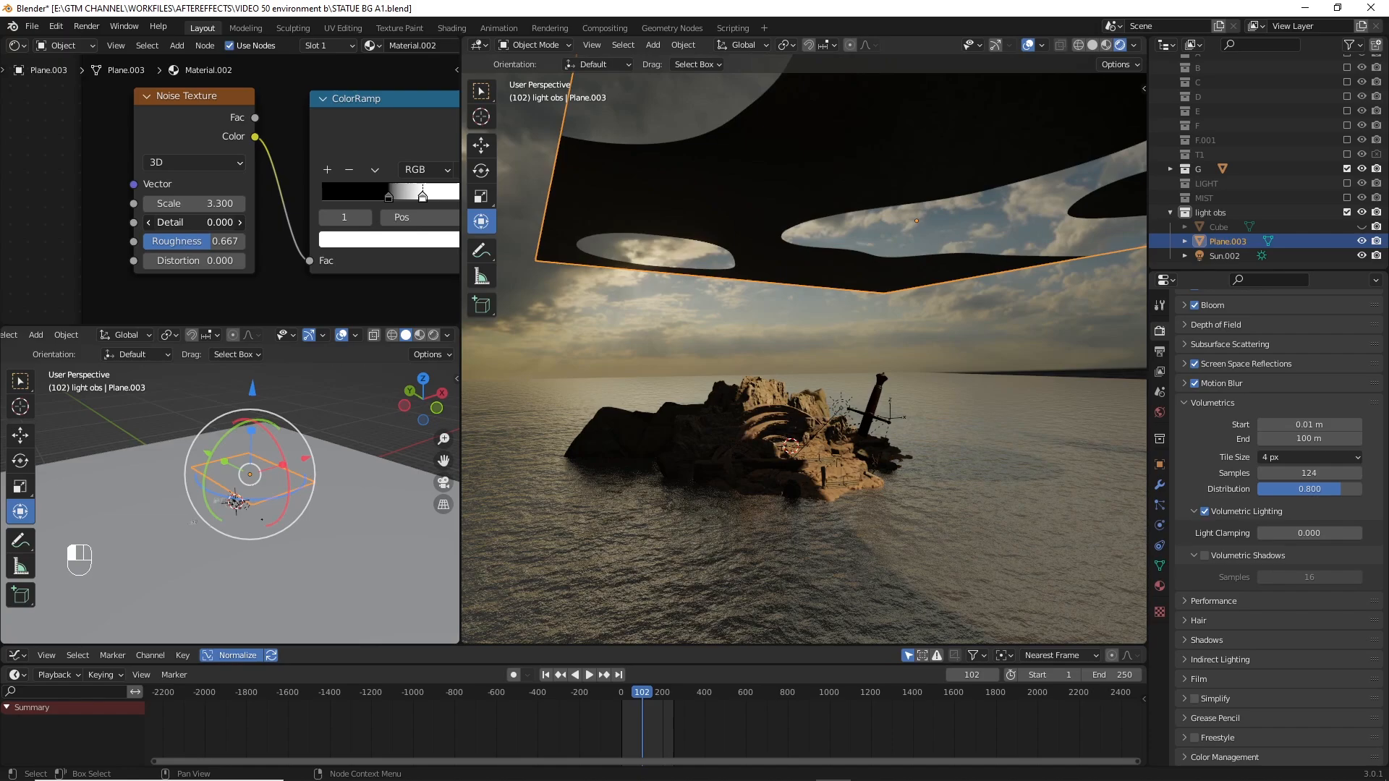
pyautogui.moveTo(150, 222); pyautogui.dragTo(245, 242)
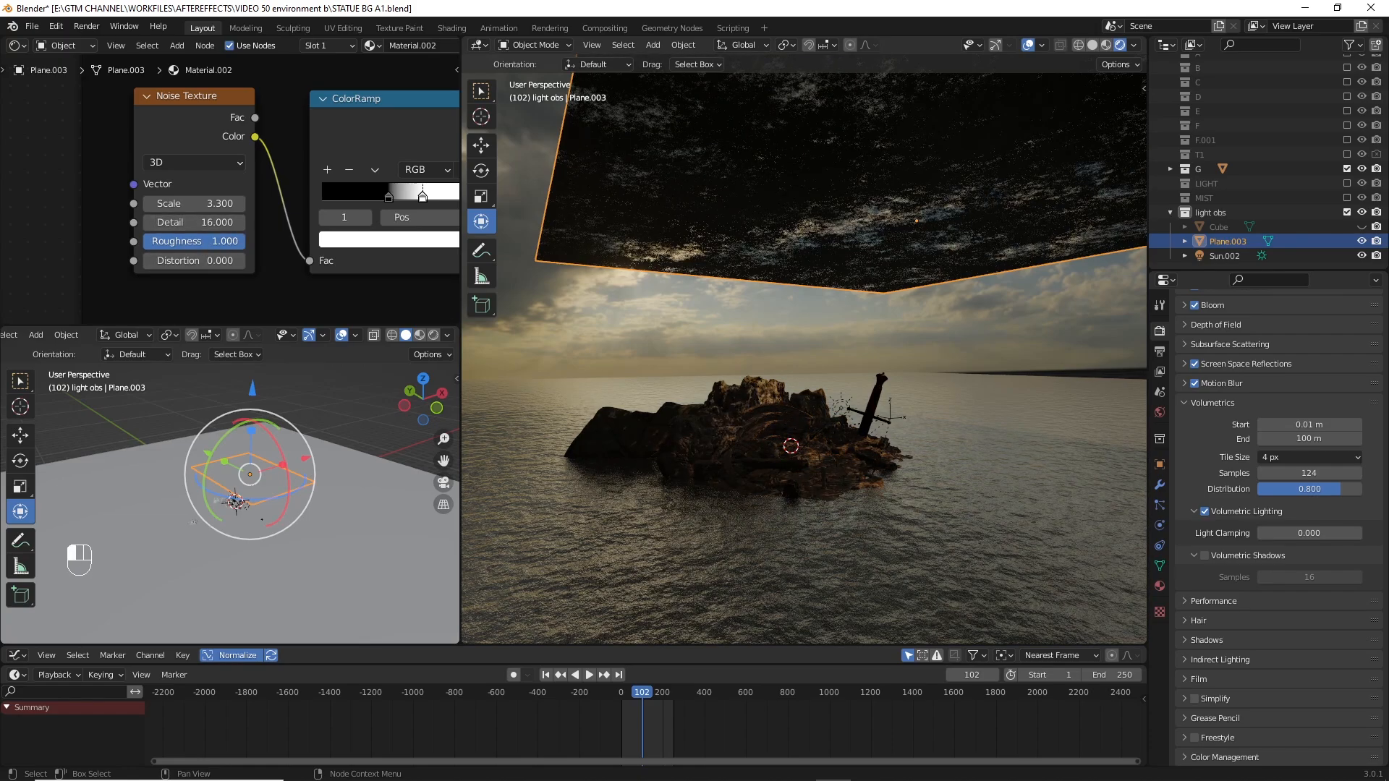
pyautogui.scroll(5, 861, 479)
# Step: Push noise Roughness to 1.000, undo back to 0.667, and try adding some Distortion
pyautogui.keyDown('shift'); pyautogui.moveTo(861, 479); pyautogui.dragTo(870, 225, button='middle'); pyautogui.keyUp('shift')
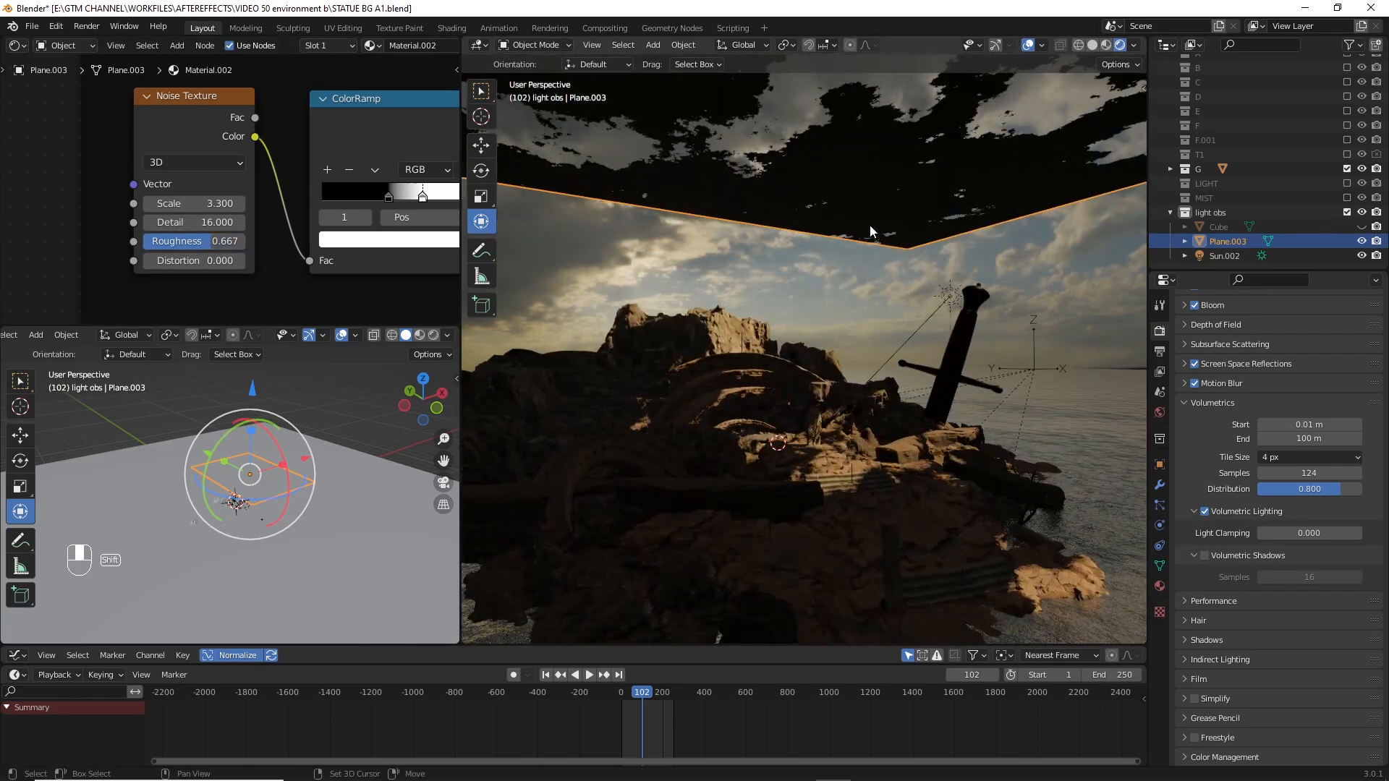
pyautogui.moveTo(188, 242); pyautogui.dragTo(250, 241)
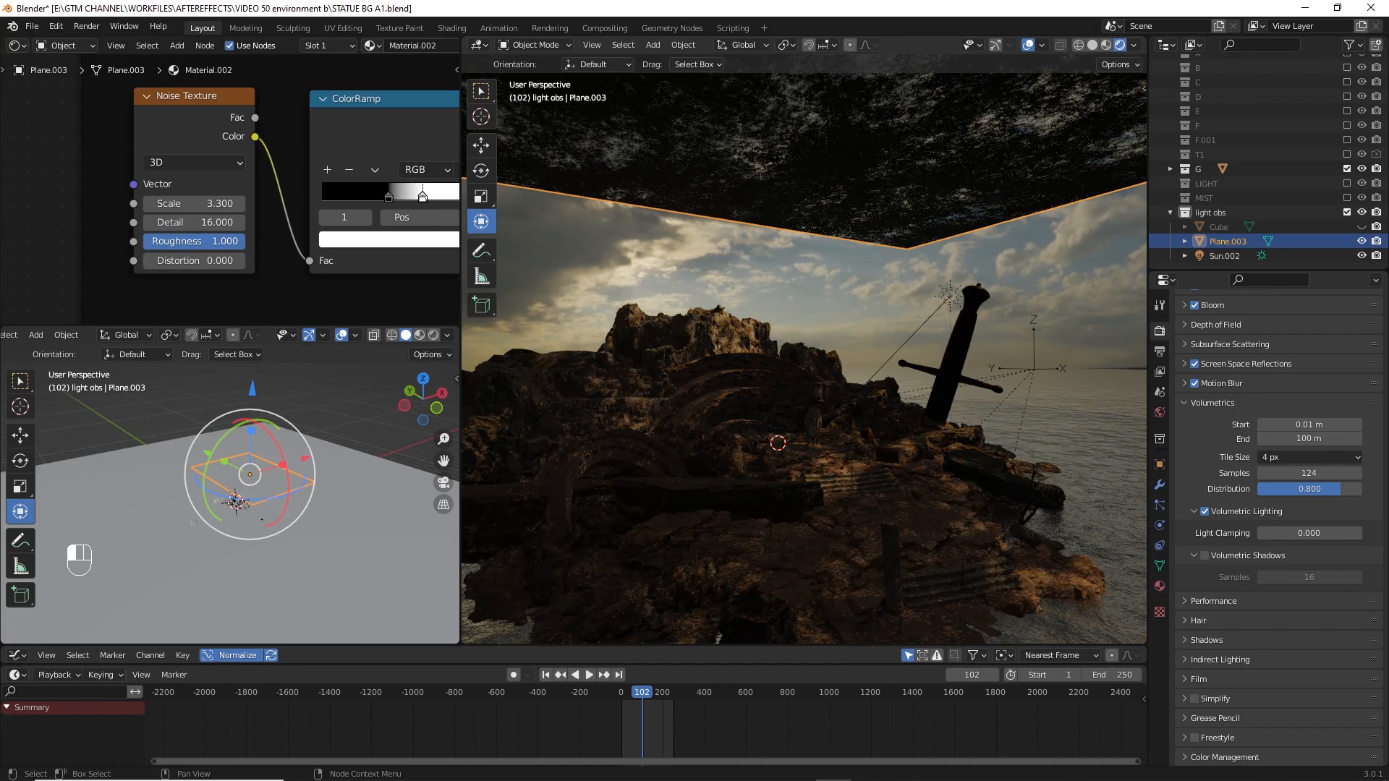
pyautogui.hotkey('ctrl', 'z')
pyautogui.moveTo(194, 260)
pyautogui.mouseDown()
pyautogui.moveTo(250, 261)
pyautogui.moveTo(212, 261)
pyautogui.mouseUp()
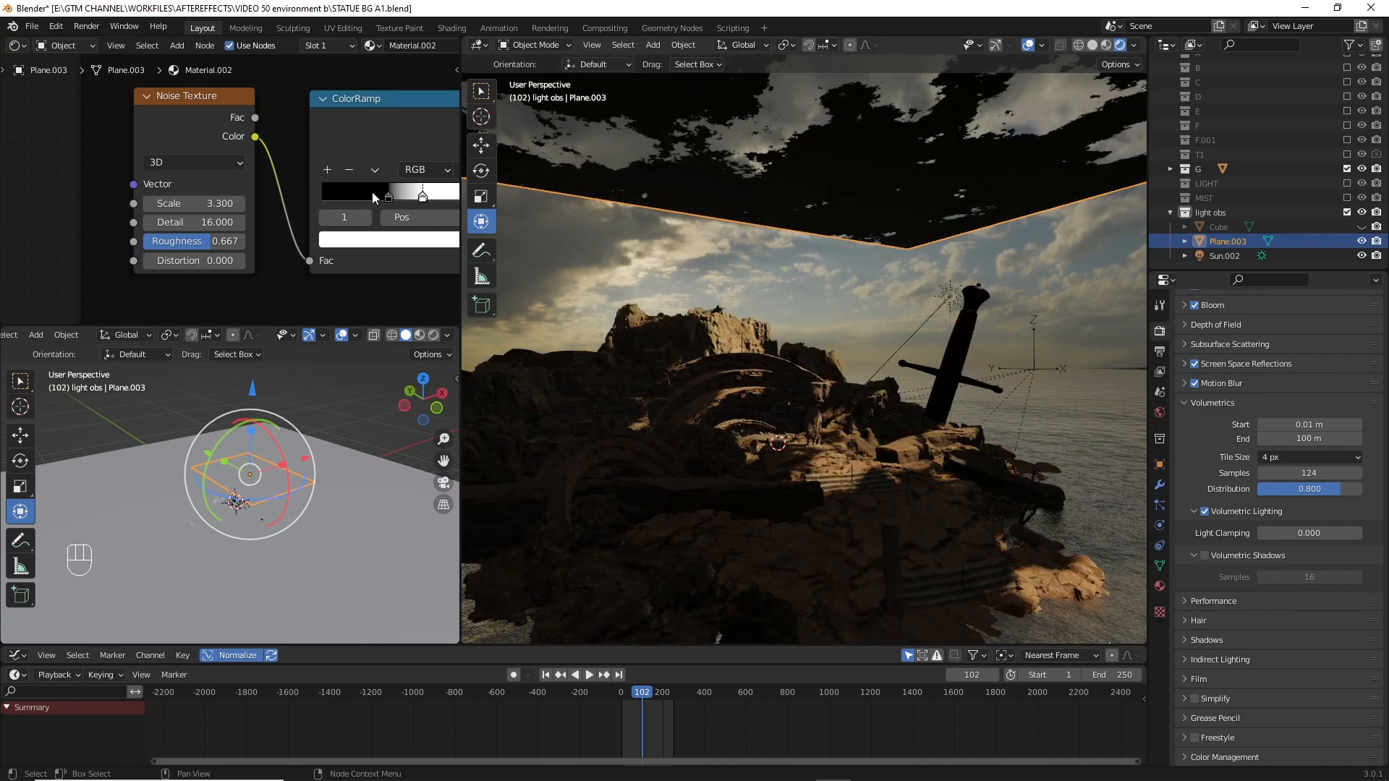
# Step: Slide the ColorRamp's white stop right from 0.623 to about 0.809 to thin the clouds
pyautogui.moveTo(371, 192); pyautogui.dragTo(174, 201, button='middle')
pyautogui.click(218, 198)
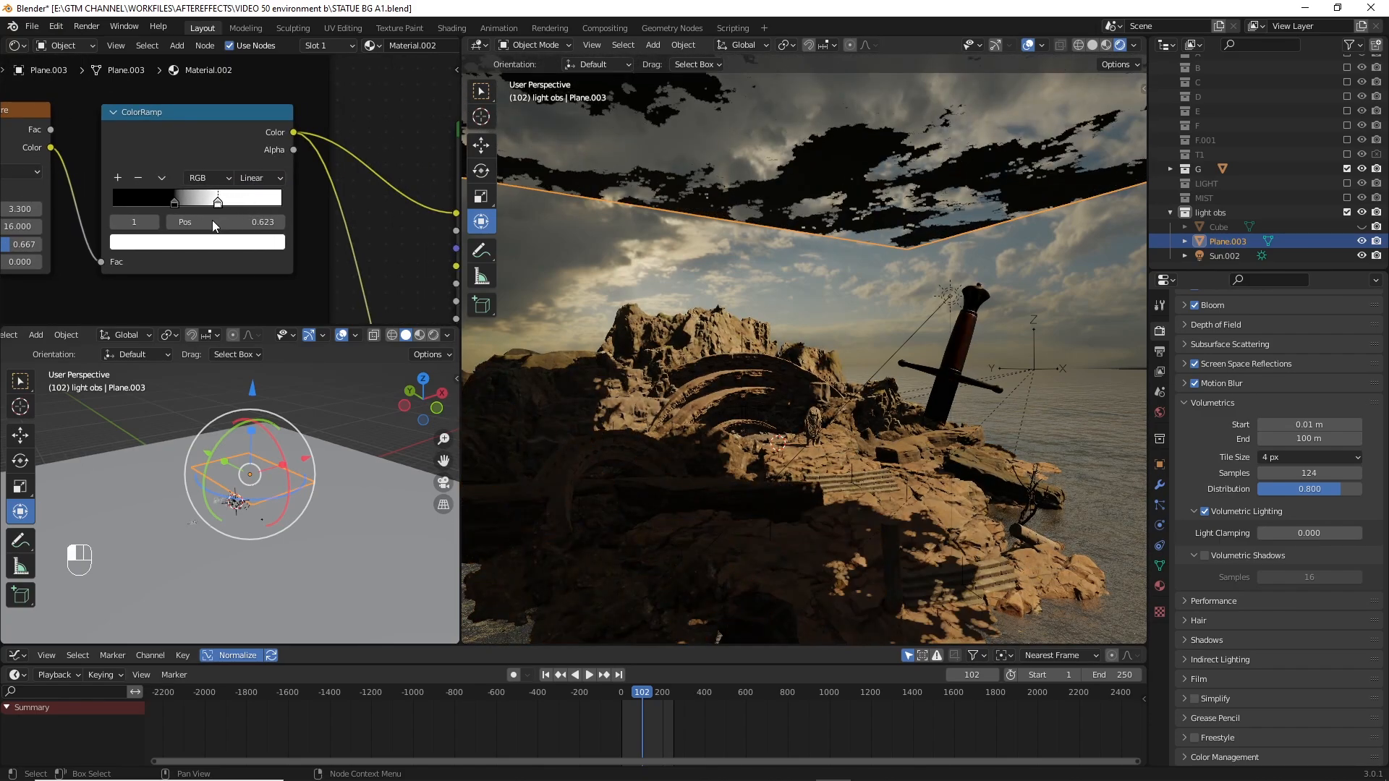
pyautogui.moveTo(213, 224)
pyautogui.mouseDown()
pyautogui.moveTo(253, 226)
pyautogui.moveTo(206, 200)
pyautogui.mouseUp()
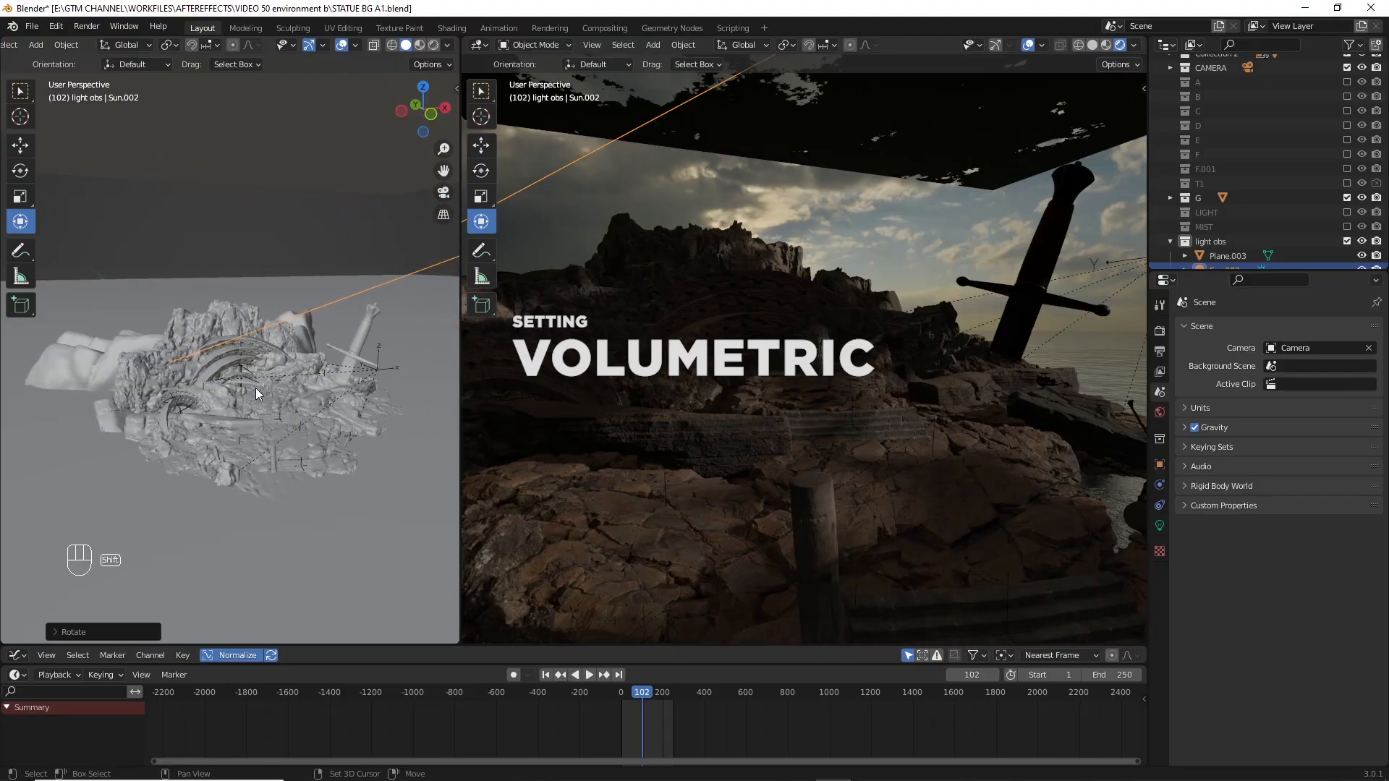
# Step: Add a cube and scale it up large enough to enclose the whole island
pyautogui.hotkey('shift', 'a')
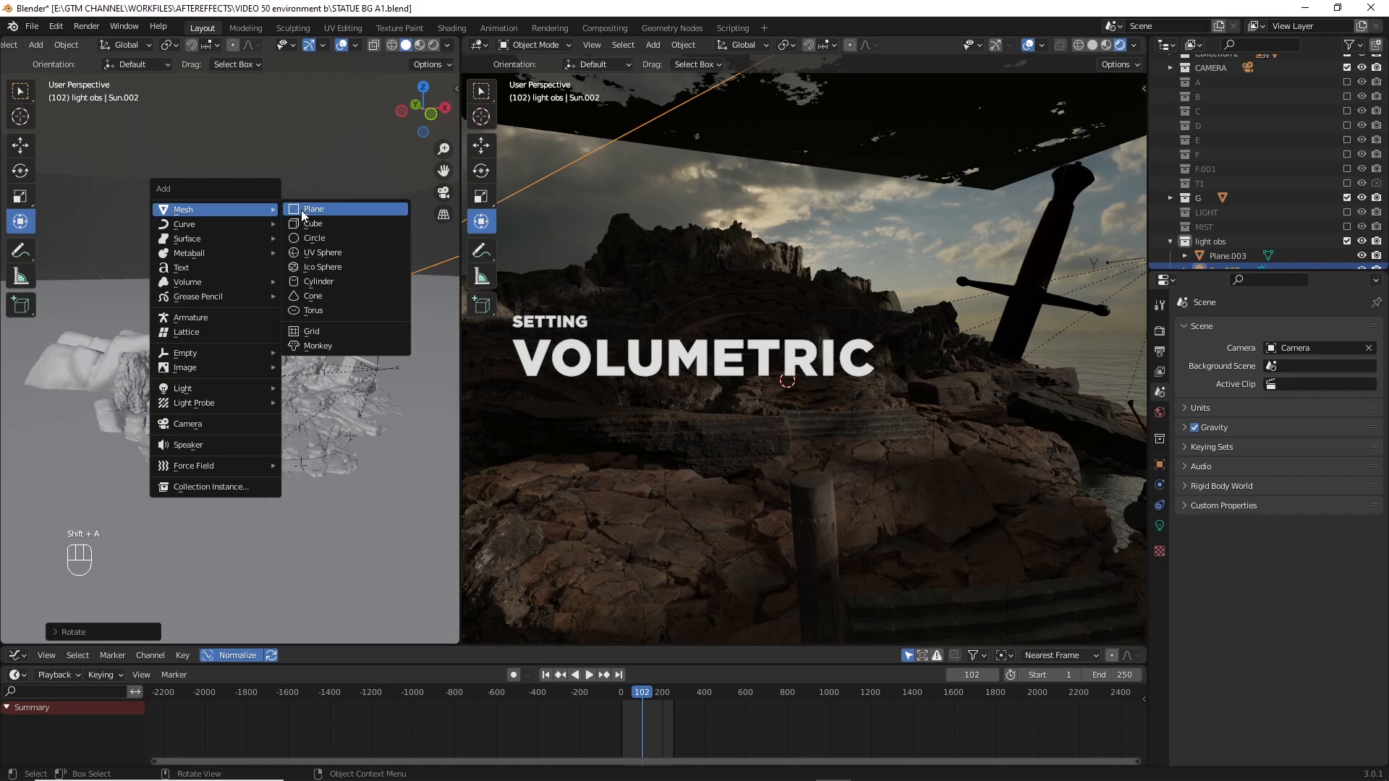
pyautogui.click(314, 222)
pyautogui.press('s')
pyautogui.click(428, 329)
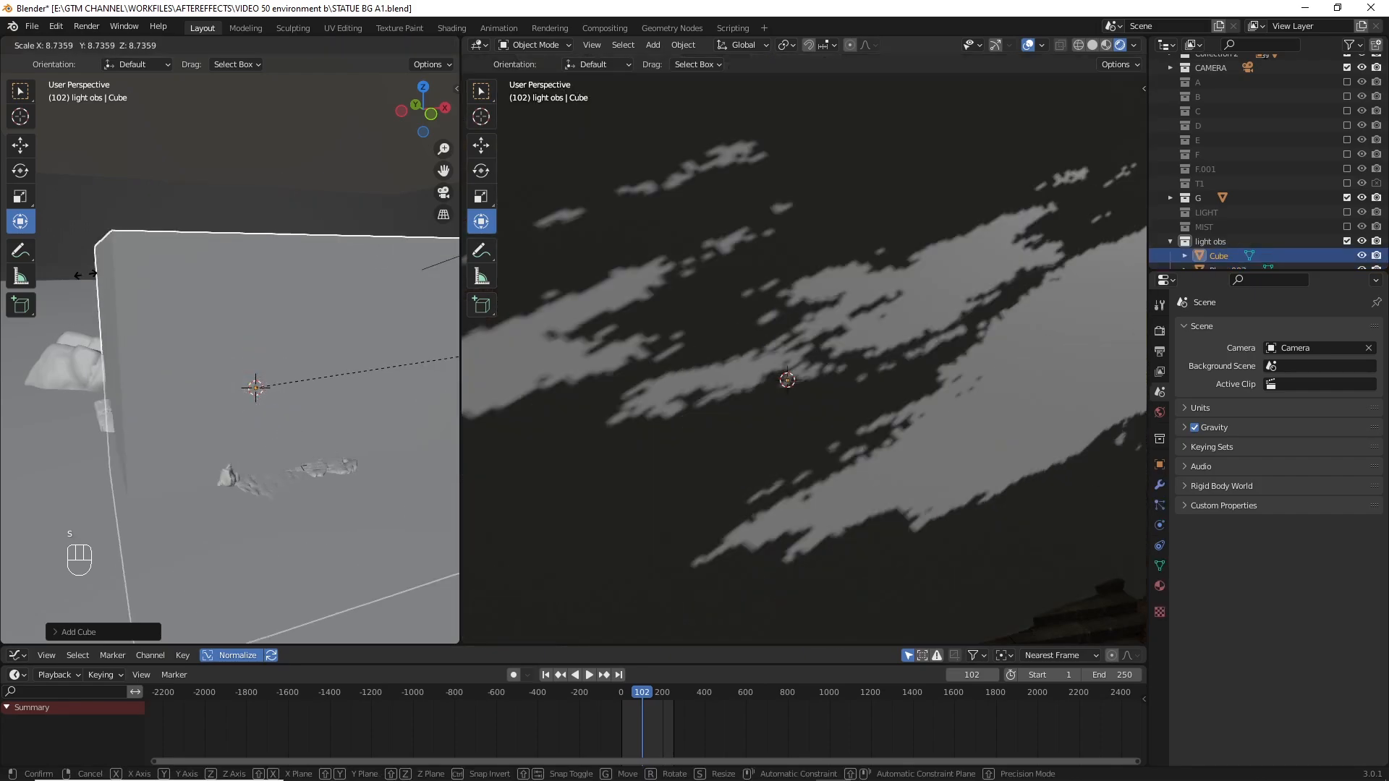
pyautogui.press('r')
pyautogui.press('s')
pyautogui.press('s')
pyautogui.click(388, 375)
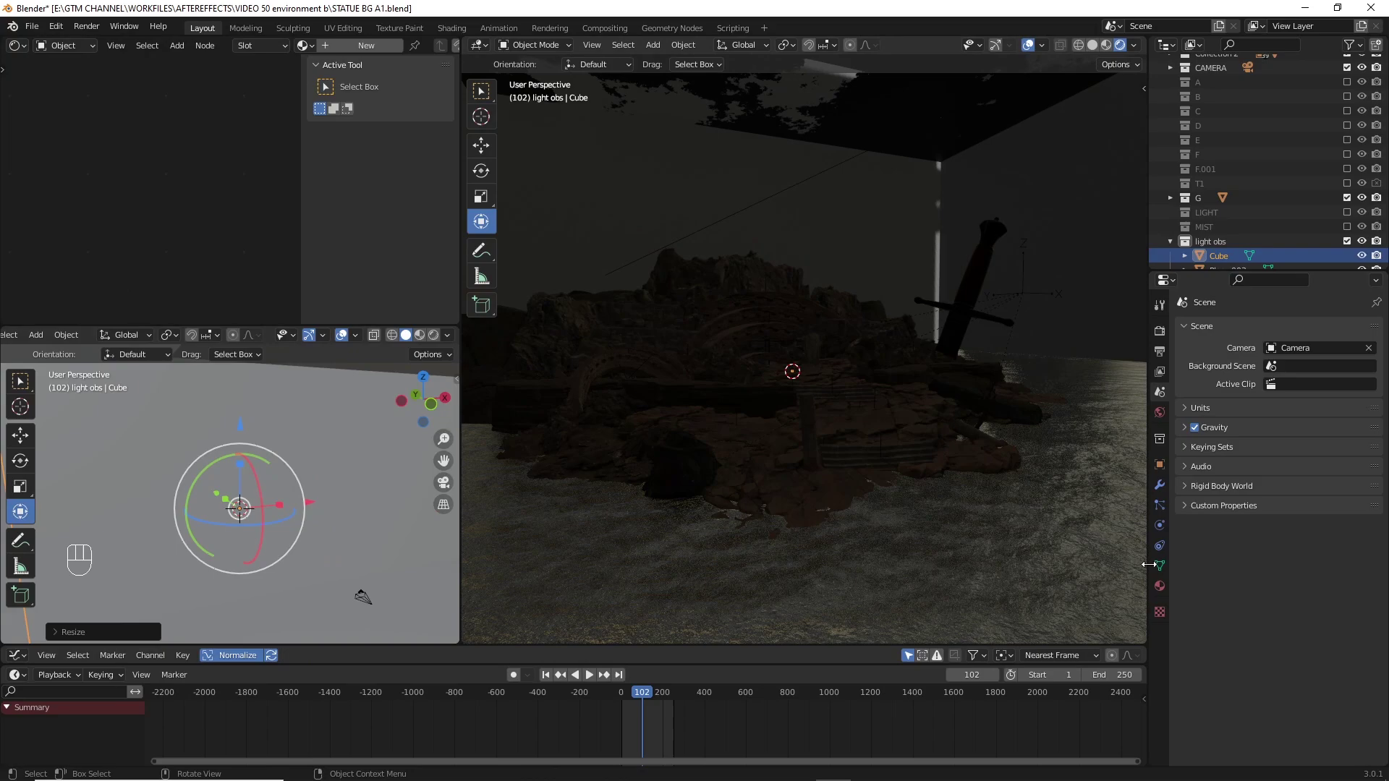
# Step: Give the cube a new material, replacing its Principled BSDF with a Principled Volume node for fog
pyautogui.click(1161, 586)
pyautogui.click(1283, 382)
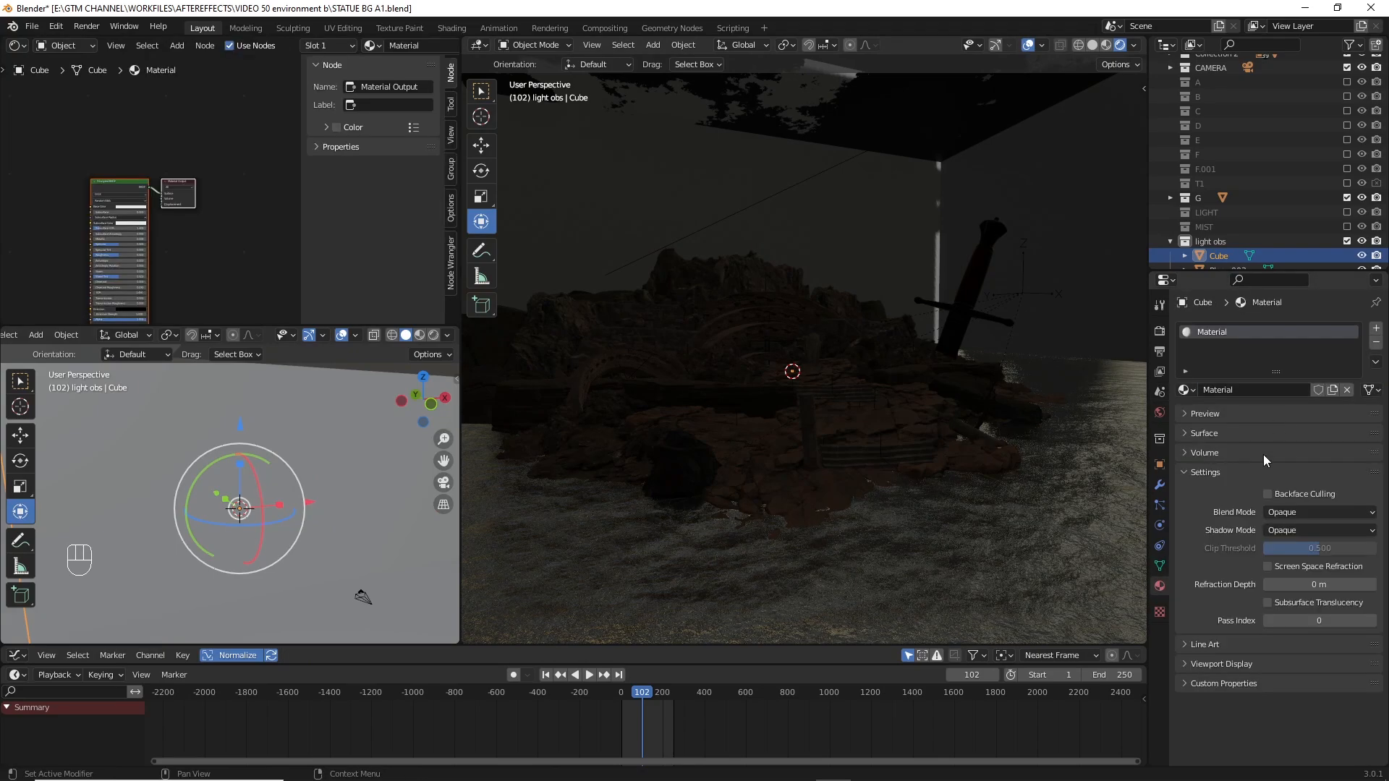
pyautogui.hotkey('ctrl', 'space')
pyautogui.scroll(3, 700, 225)
pyautogui.click(602, 202)
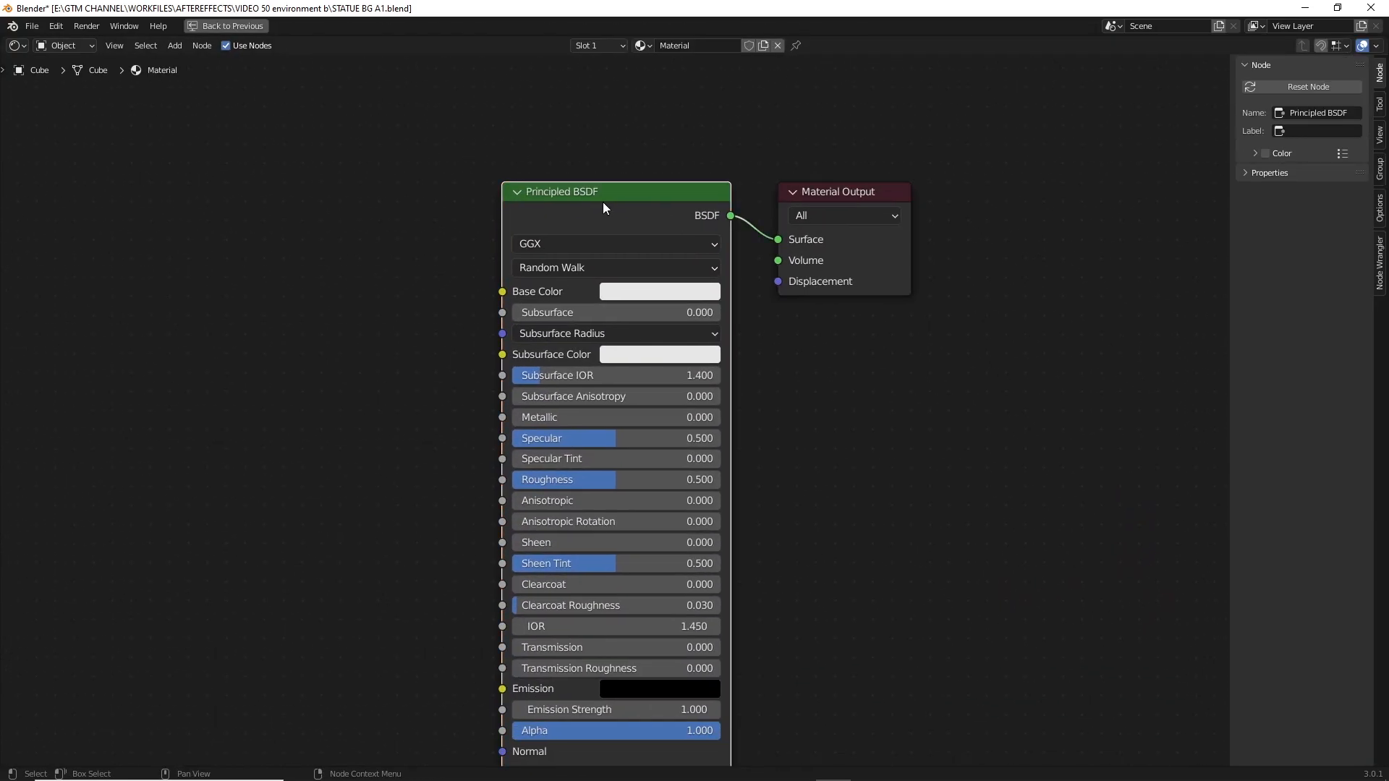
pyautogui.press('x')
pyautogui.hotkey('shift', 'a')
pyautogui.write('volu')
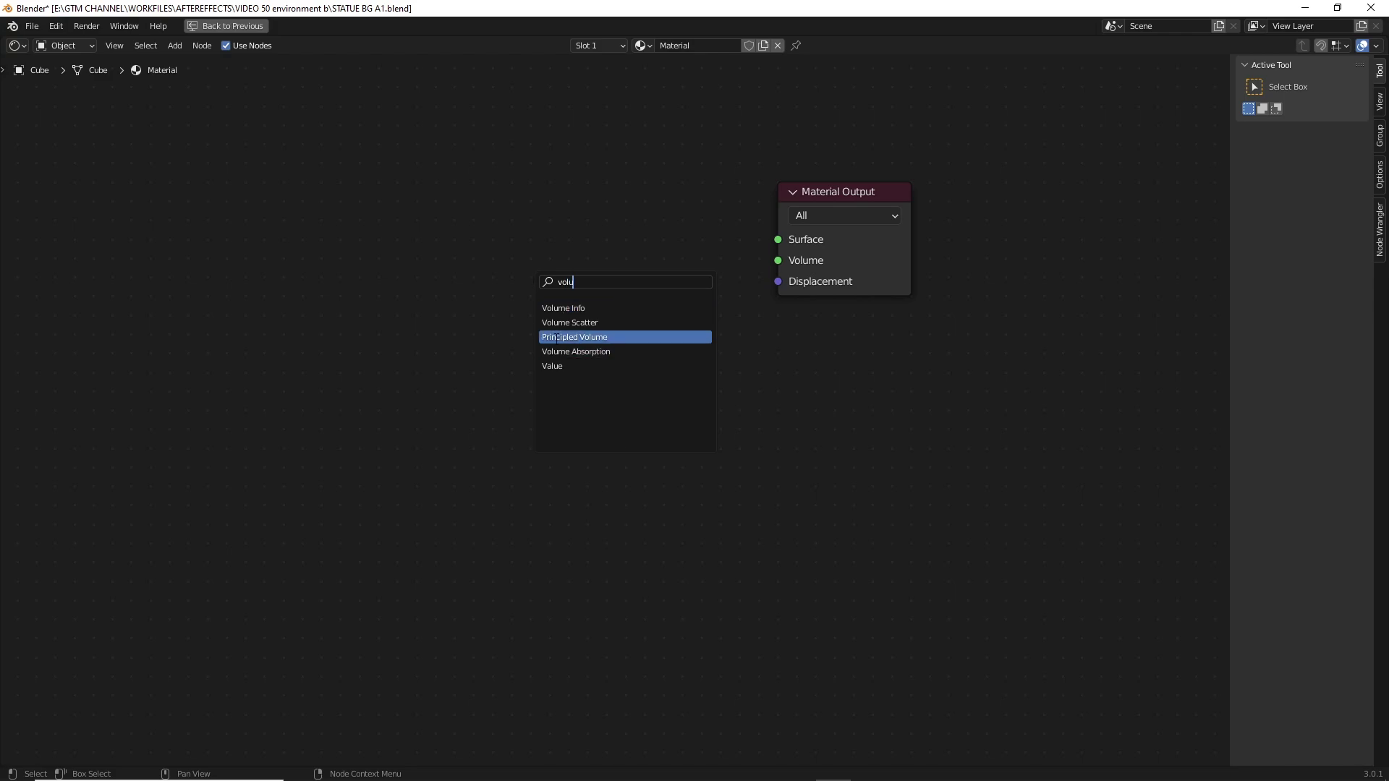
pyautogui.click(555, 336)
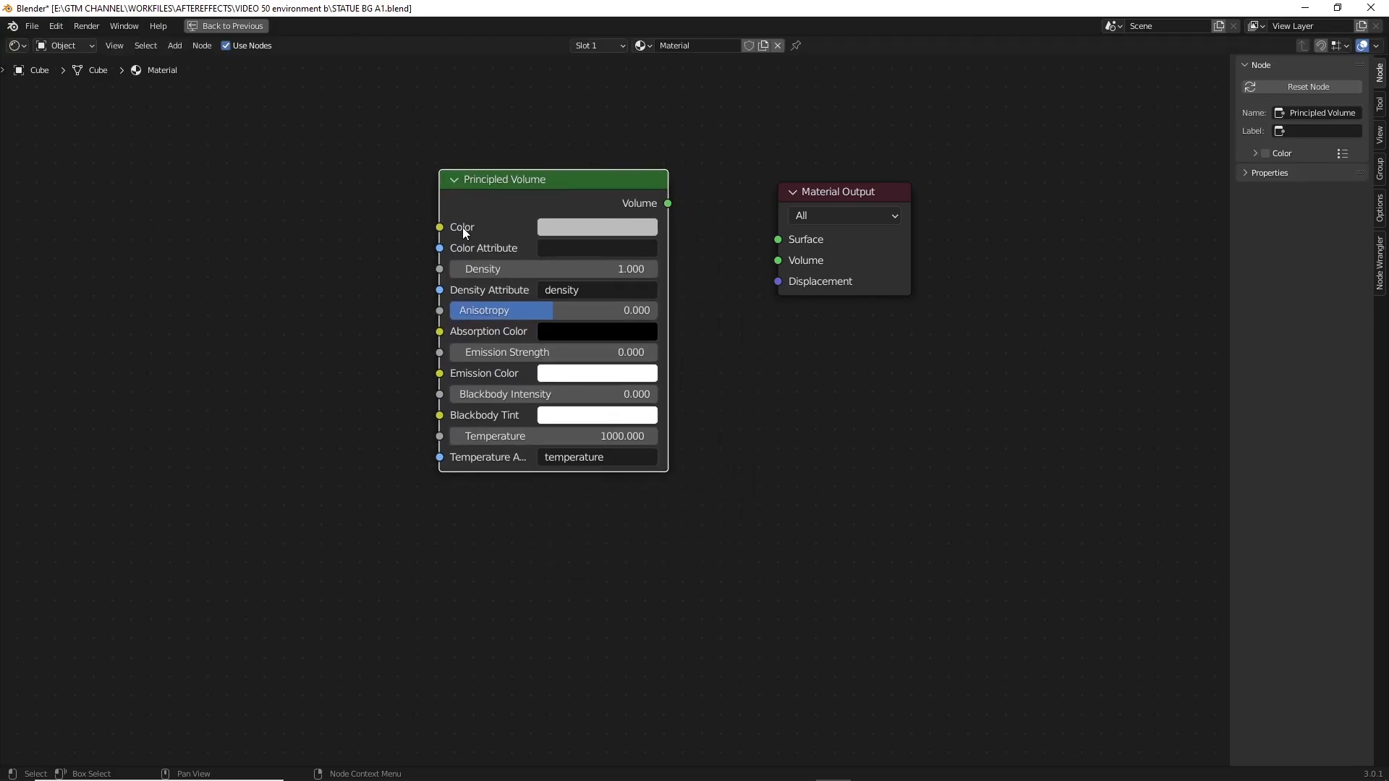
pyautogui.hotkey('ctrl', 'space')
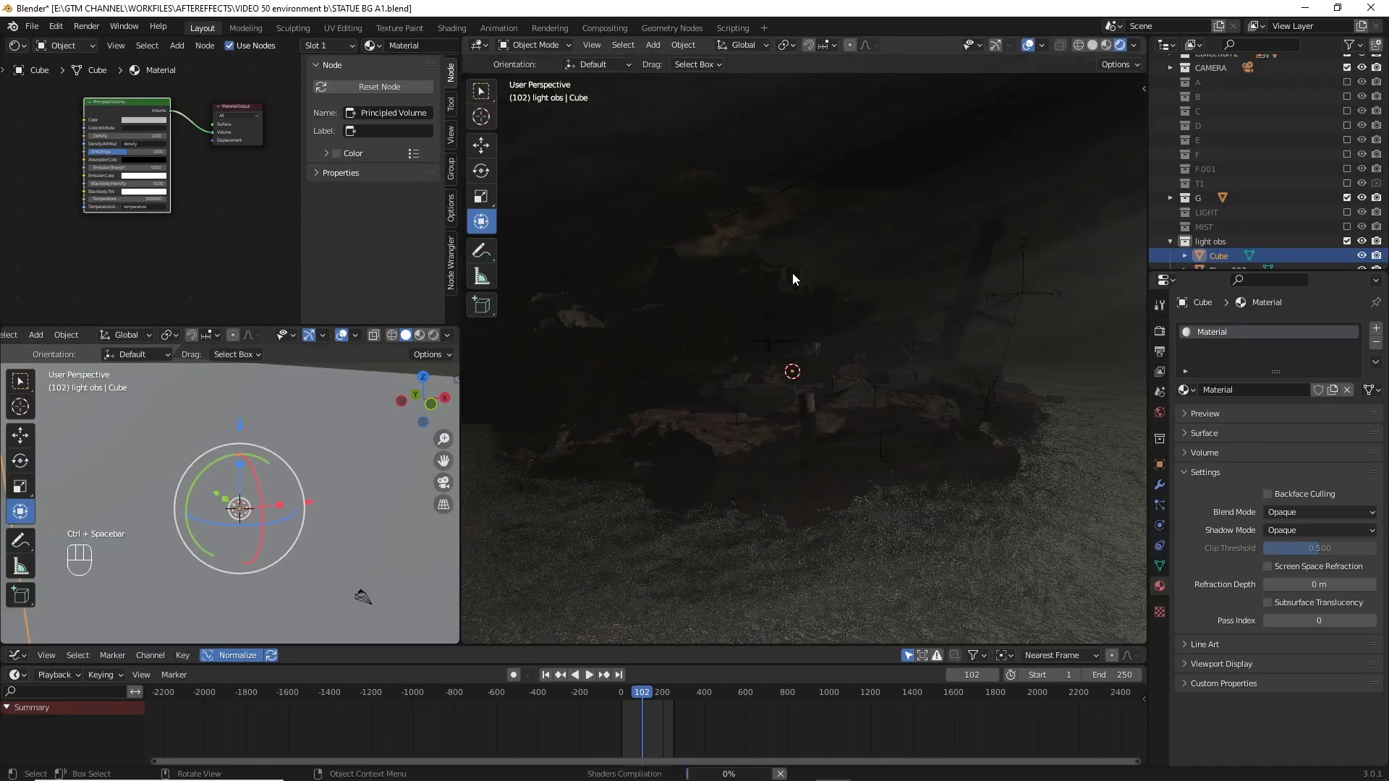
pyautogui.scroll(-3, 163, 164)
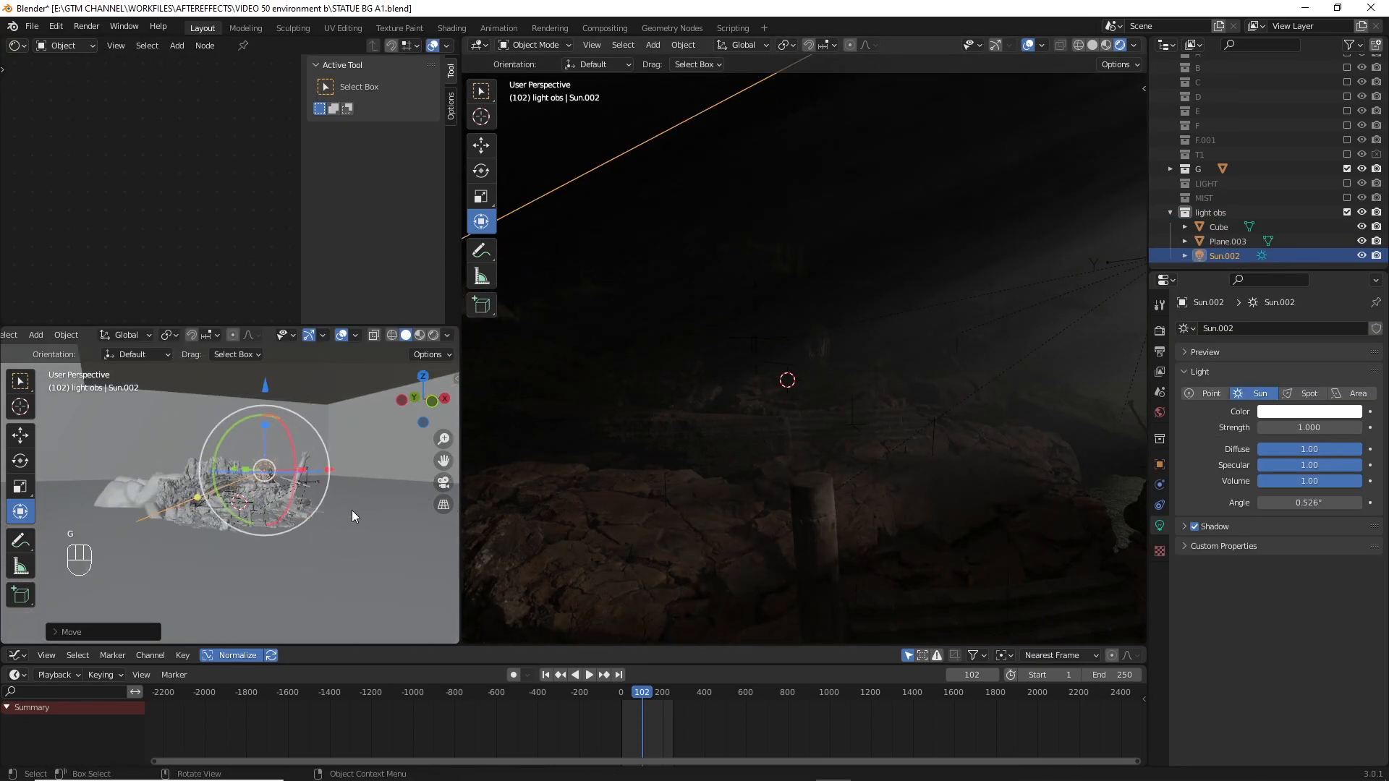
# Step: Rotate the sun for better light shafts through the fog and raise its Strength to 6
pyautogui.press('r')
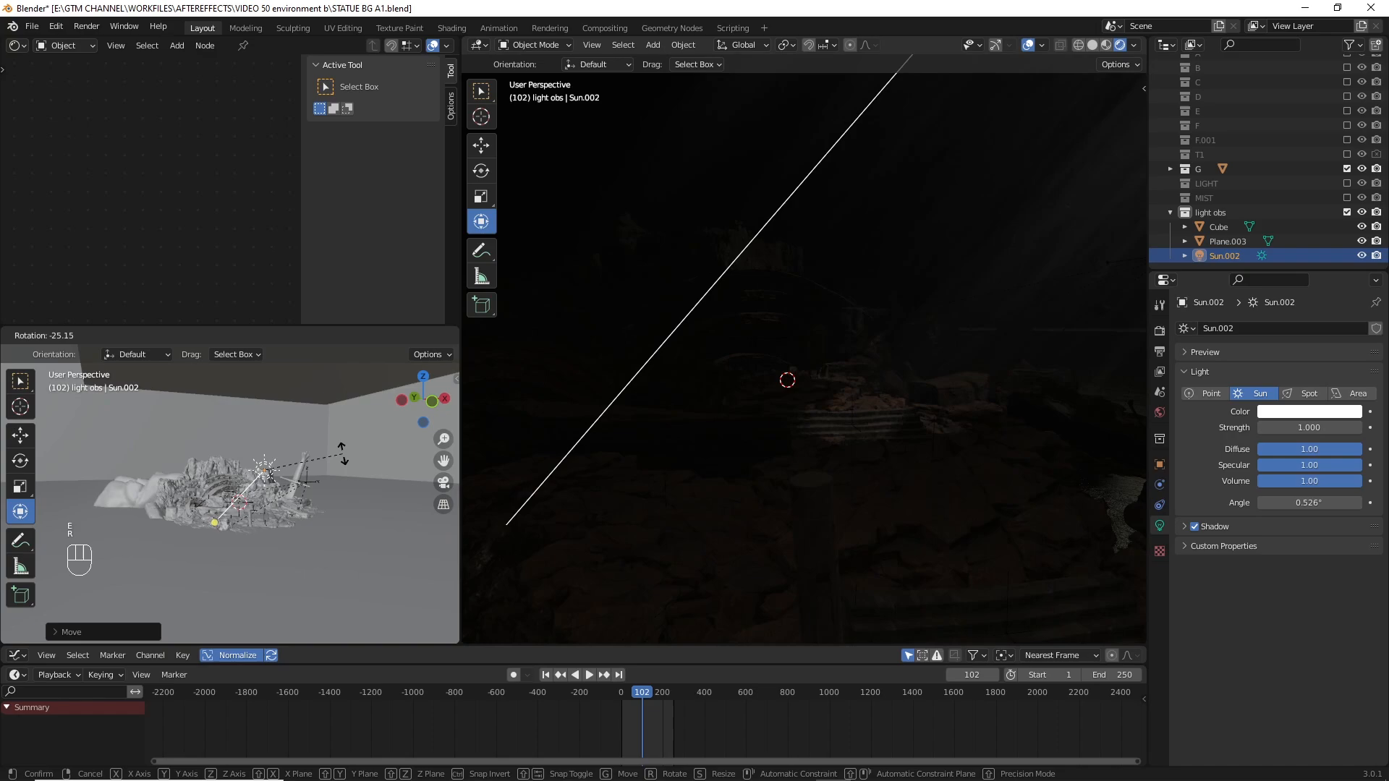
pyautogui.click(1201, 491)
pyautogui.moveTo(1298, 428); pyautogui.dragTo(1319, 428)
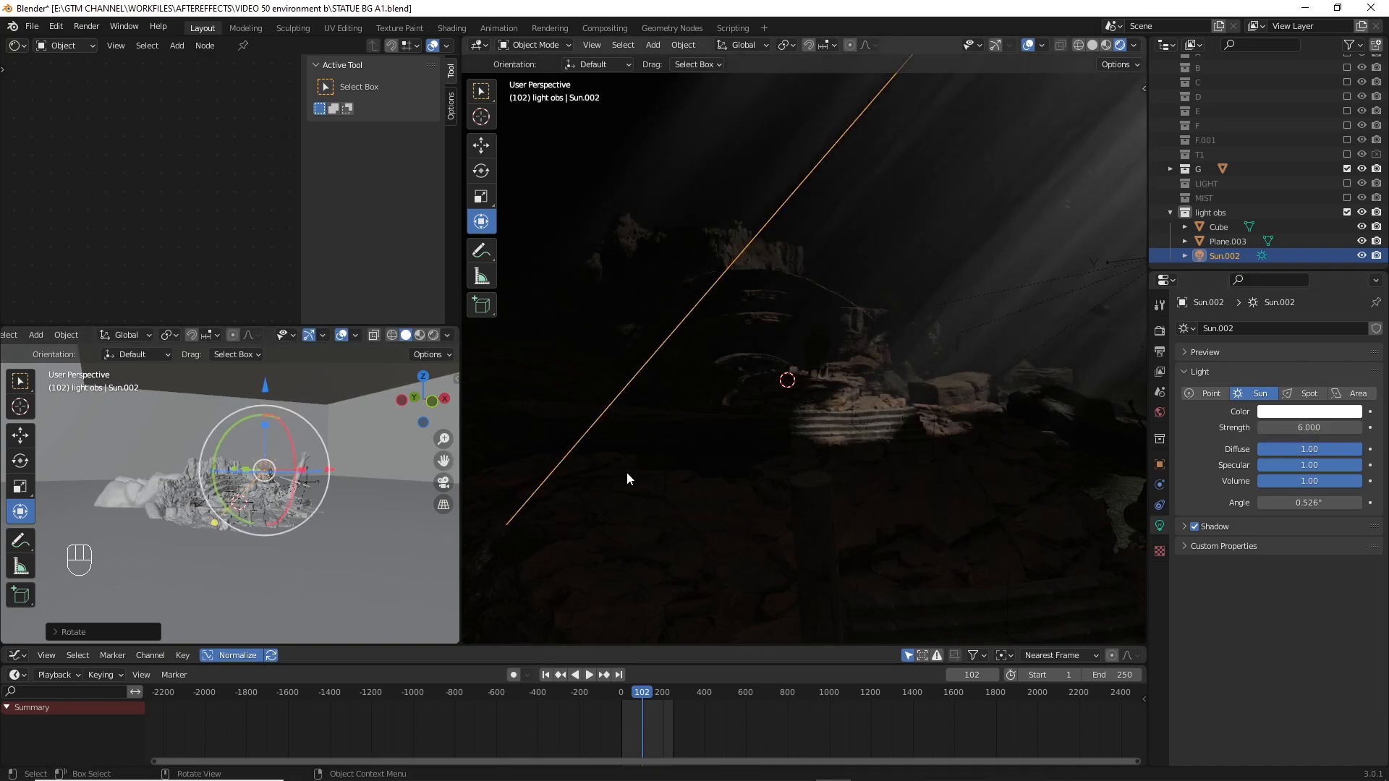
pyautogui.moveTo(975, 356)
pyautogui.keyDown('shift'); pyautogui.mouseDown(button='middle')
pyautogui.moveTo(985, 385)
pyautogui.moveTo(1004, 375)
pyautogui.moveTo(988, 369)
pyautogui.moveTo(978, 451)
pyautogui.mouseUp(button='middle'); pyautogui.keyUp('shift')
pyautogui.hotkey('ctrl', 'space')
pyautogui.press('r')
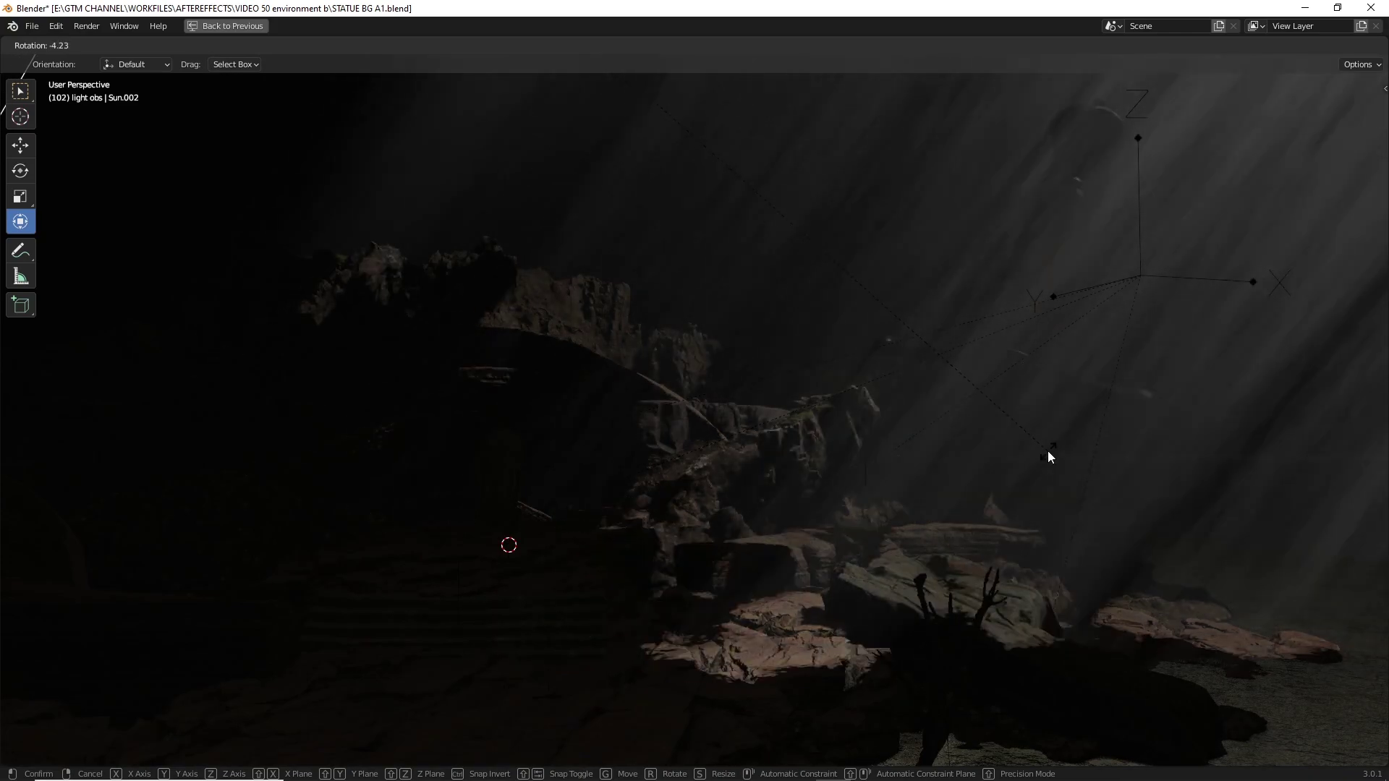
pyautogui.click(835, 436)
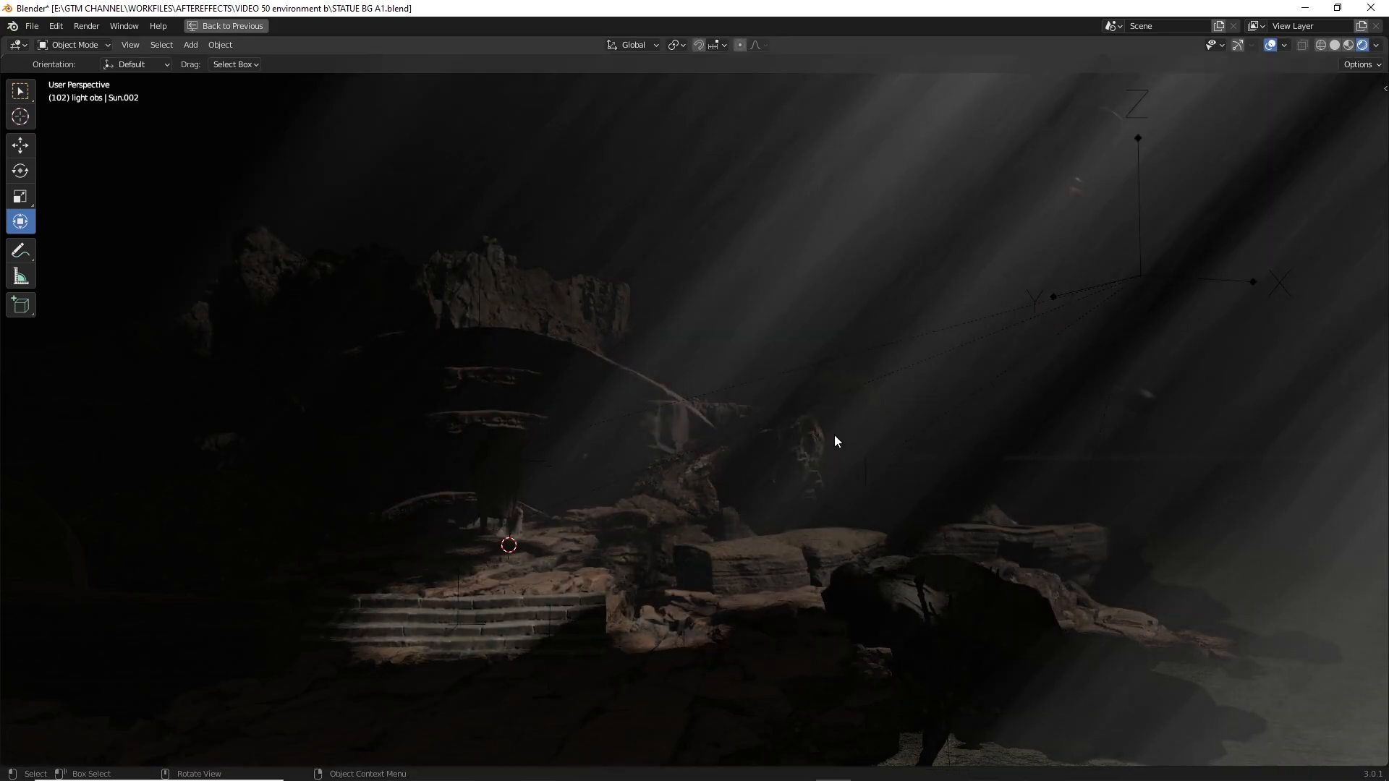
pyautogui.hotkey('ctrl', 'space')
# Step: Set the sun's colour to a warm orange in the colour picker
pyautogui.click(1308, 410)
pyautogui.moveTo(1289, 312)
pyautogui.mouseDown()
pyautogui.moveTo(1240, 245)
pyautogui.moveTo(1295, 274)
pyautogui.mouseUp()
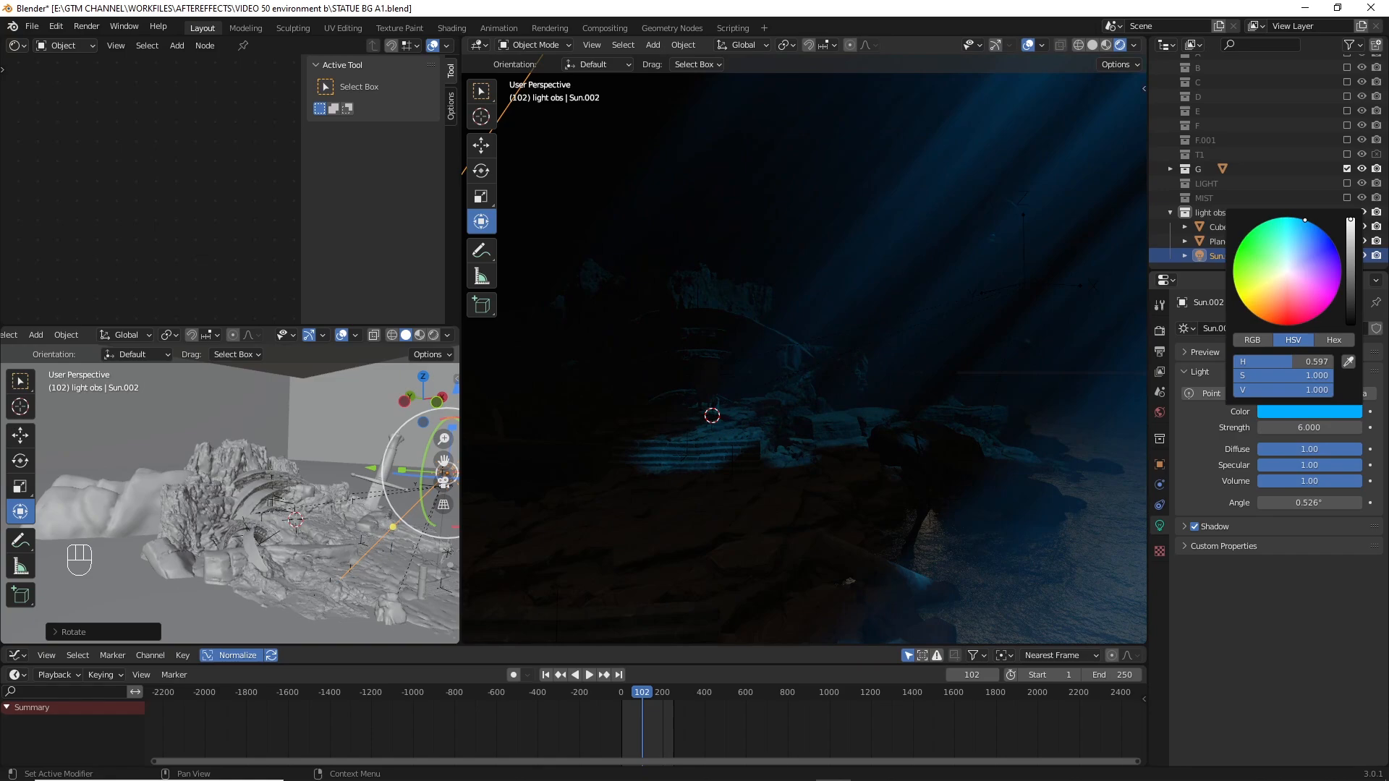
pyautogui.click(1291, 410)
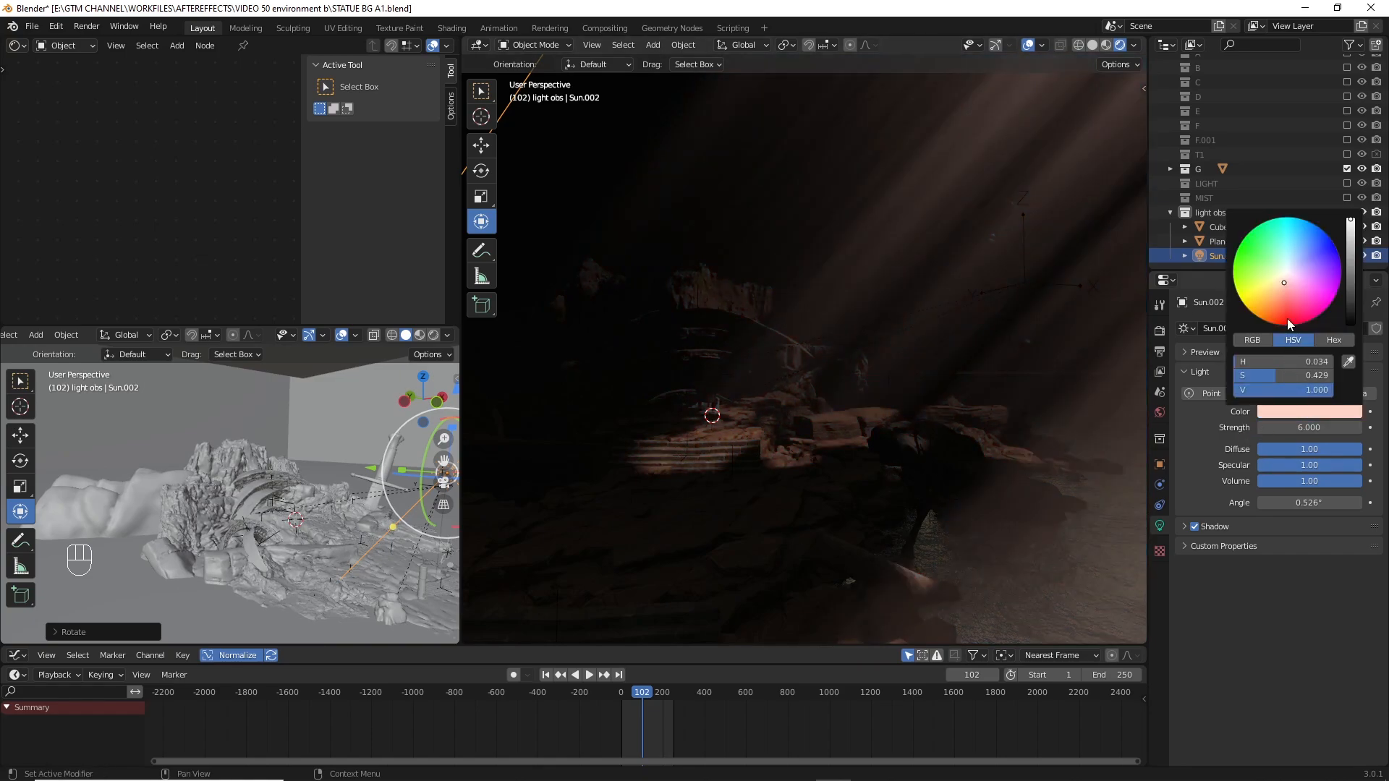
pyautogui.moveTo(1275, 285); pyautogui.dragTo(1278, 289)
# Step: Rotate the sun to its final angle so golden god rays stream across the statue
pyautogui.moveTo(1121, 381)
pyautogui.mouseDown(button='middle')
pyautogui.moveTo(955, 508)
pyautogui.moveTo(872, 440)
pyautogui.moveTo(883, 426)
pyautogui.moveTo(881, 450)
pyautogui.moveTo(896, 449)
pyautogui.mouseUp(button='middle')
pyautogui.scroll(3, 881, 445)
pyautogui.scroll(3, 881, 445)
pyautogui.hotkey('ctrl', 'space')
pyautogui.press('r')
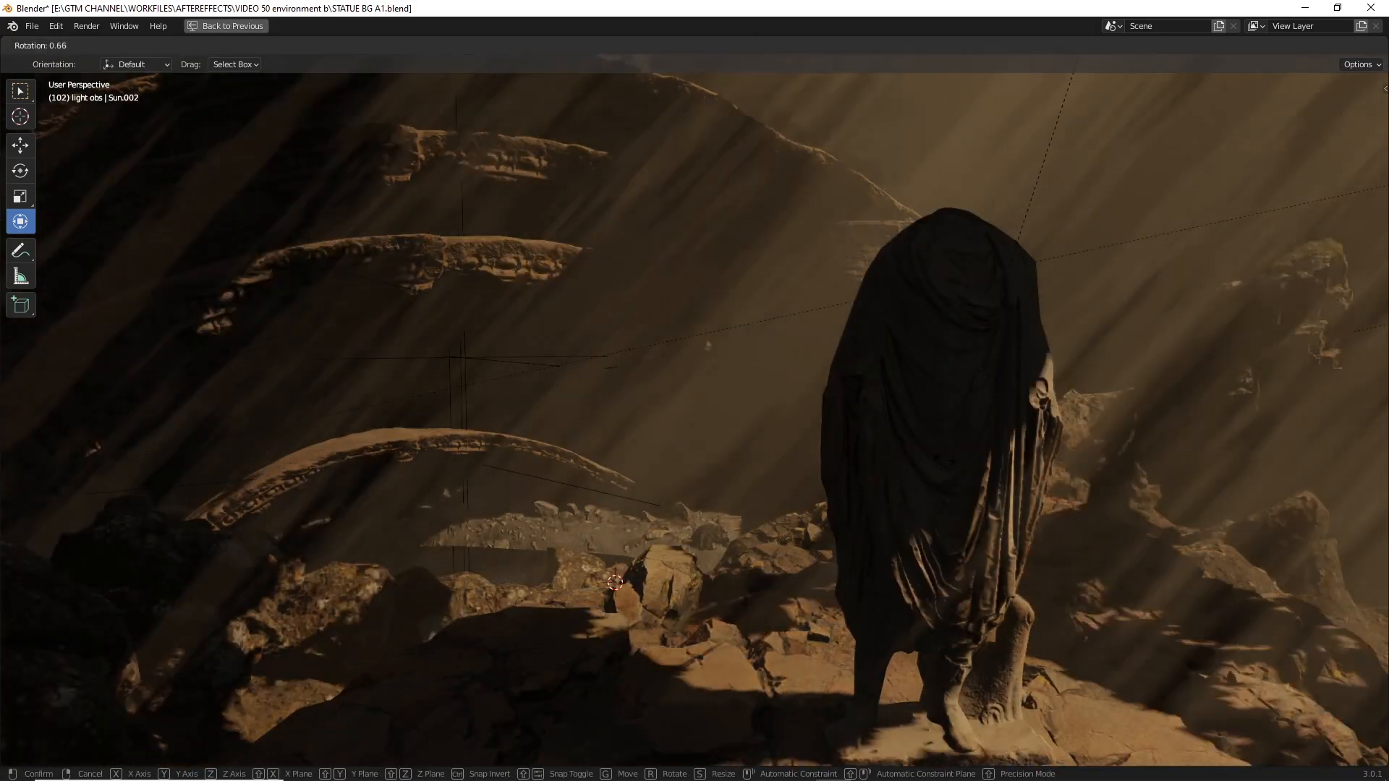
pyautogui.click(948, 451)
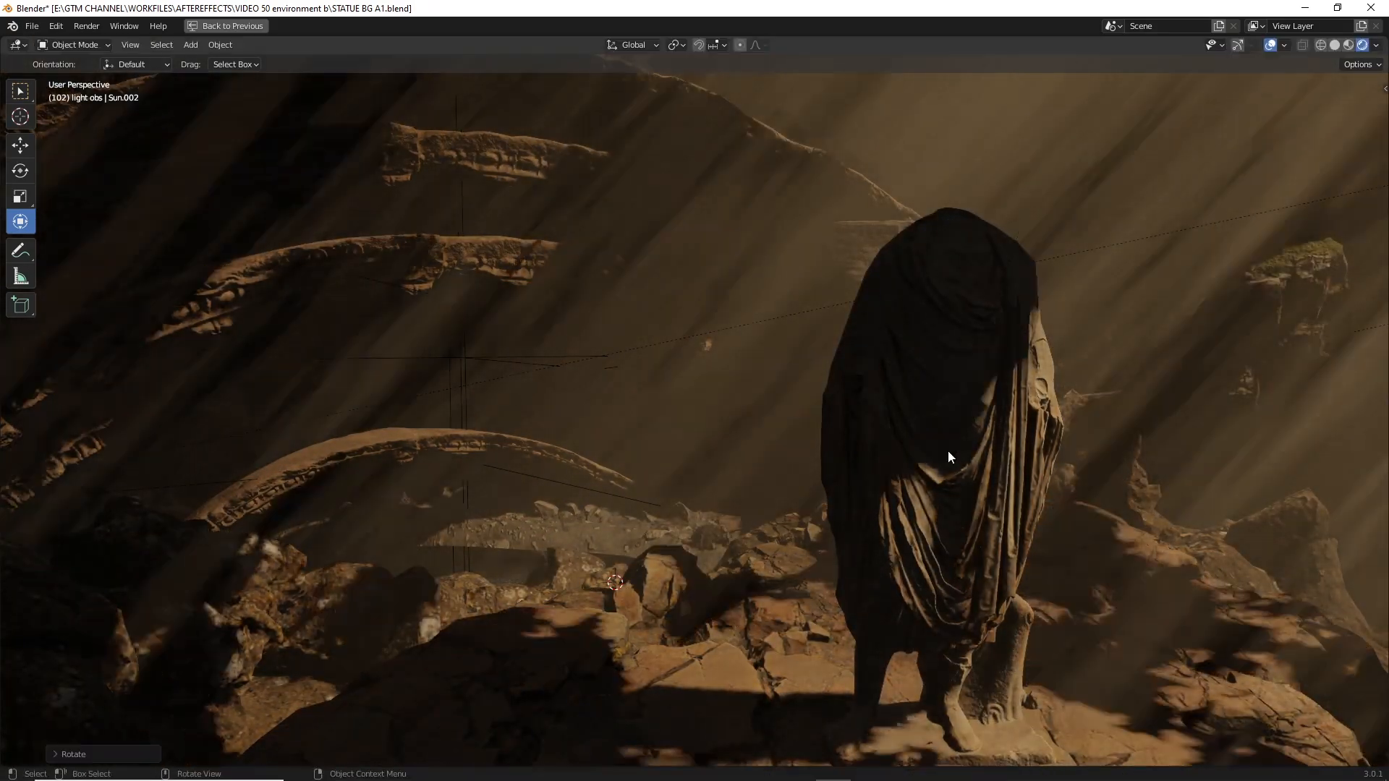